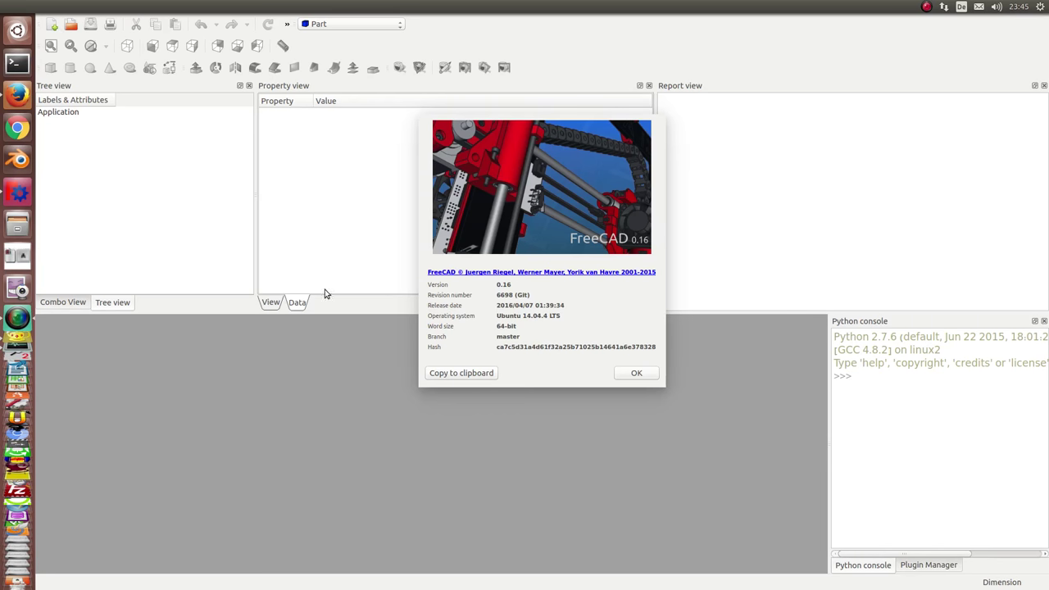
Dismiss the About dialog and open the recent demo_all_dienstag project
click(637, 374)
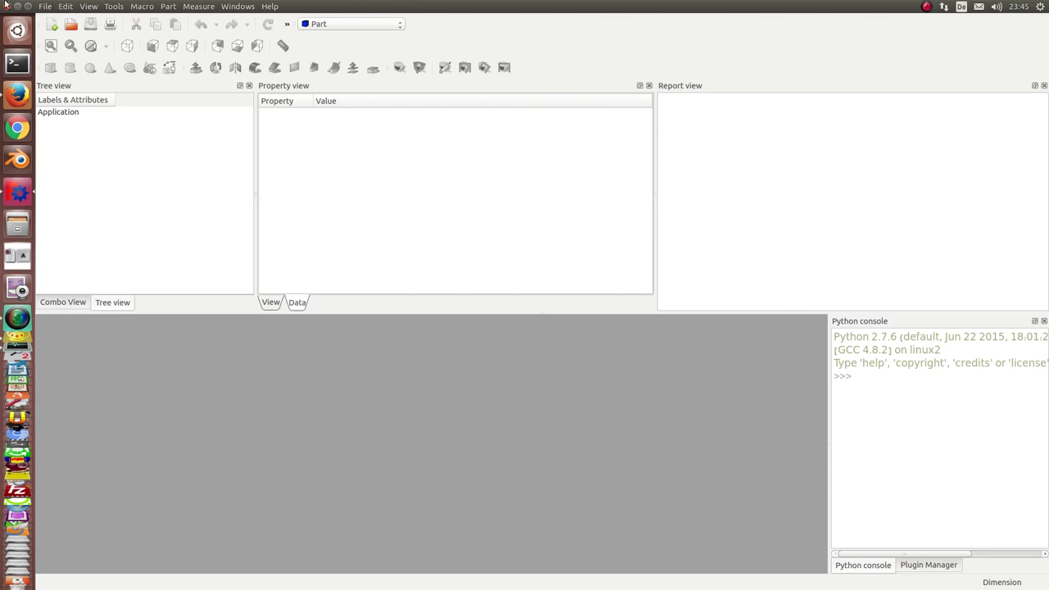
click(45, 7)
mouse_move(71, 229)
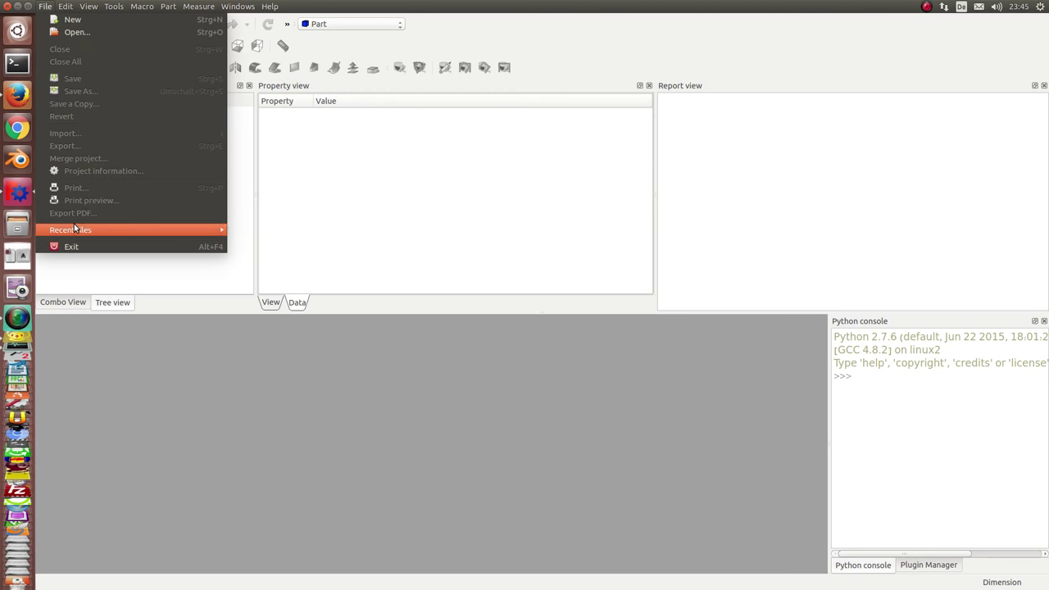
click(249, 233)
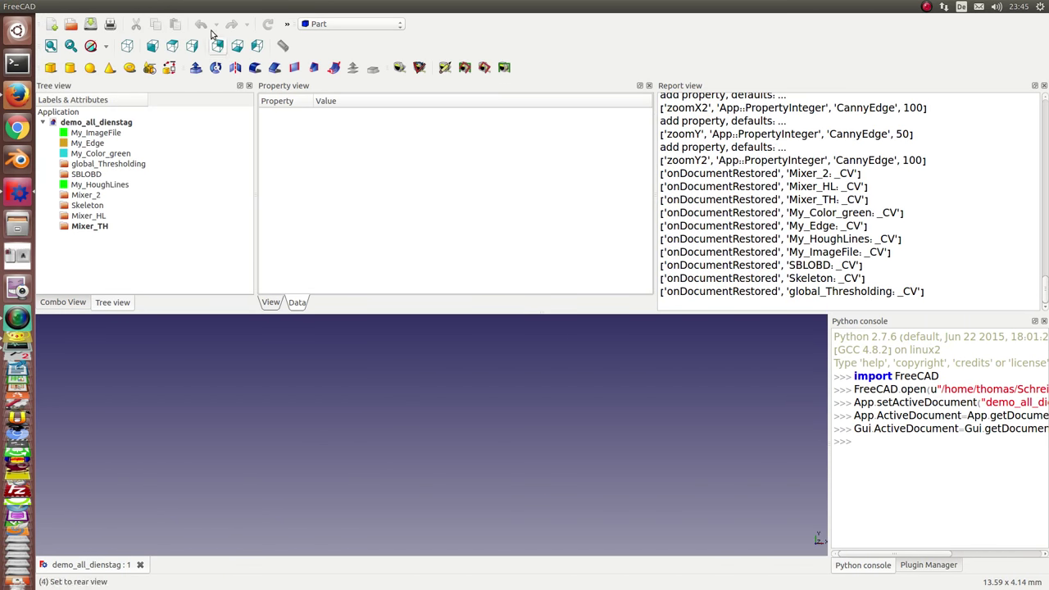
Show the project's dependency graph and tile it beside the 3D view
click(120, 8)
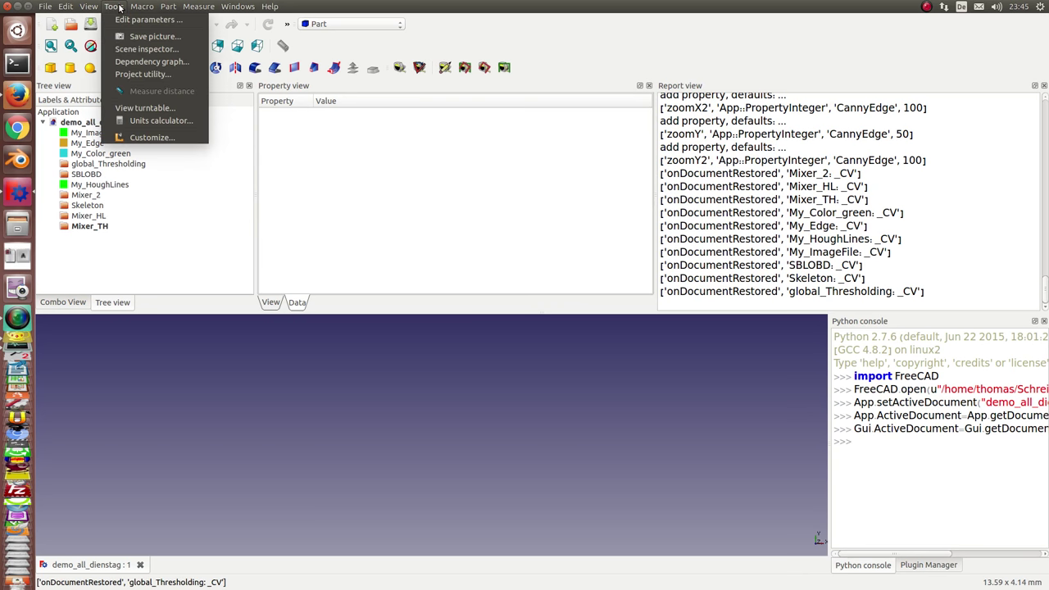
click(148, 61)
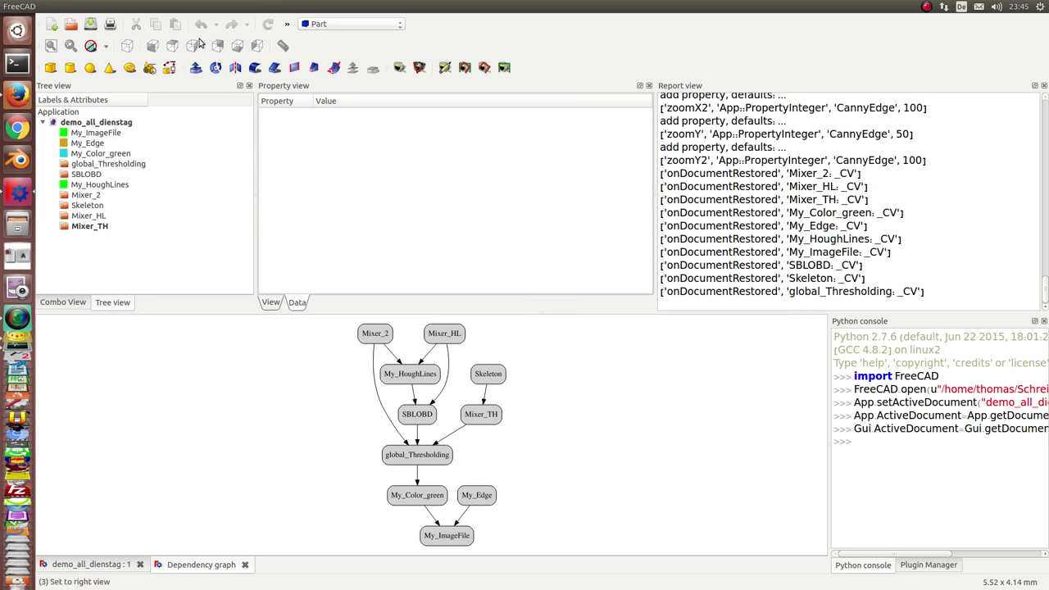
click(246, 7)
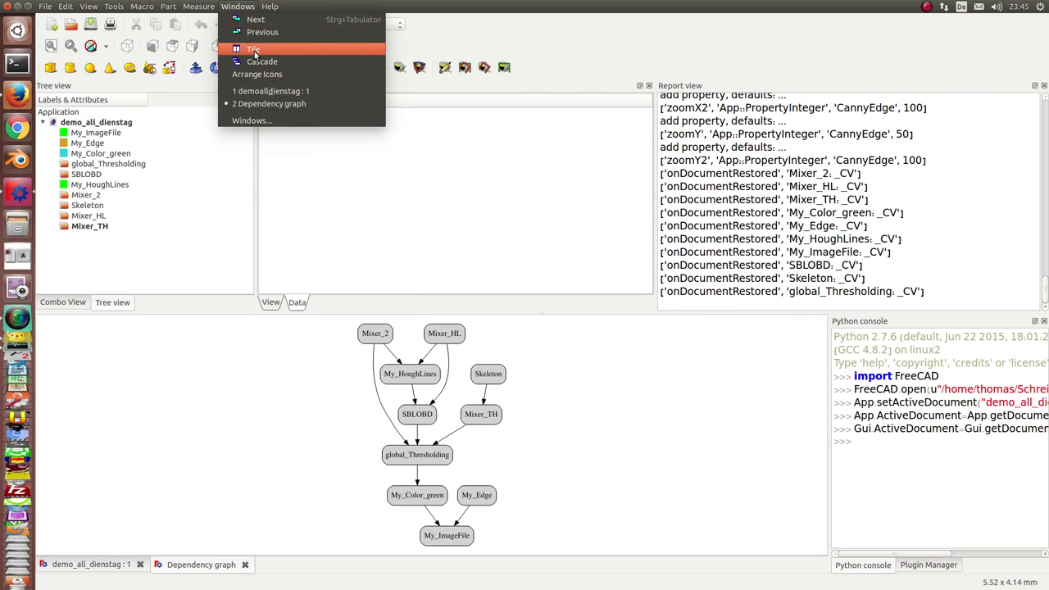
click(255, 51)
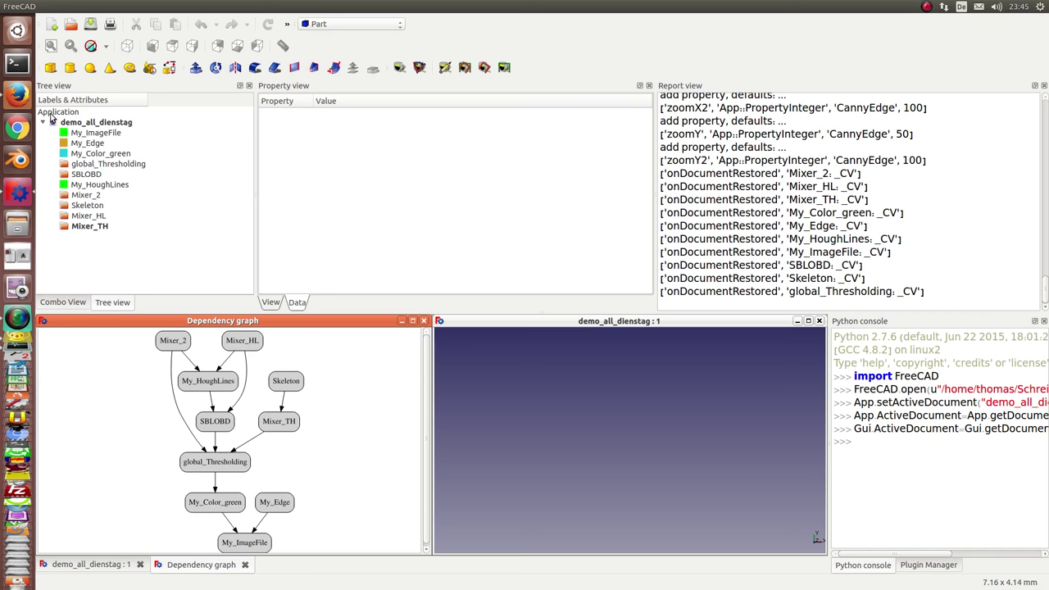
Open the My_ImageFile node's edit dialog and move its preview aside
click(94, 136)
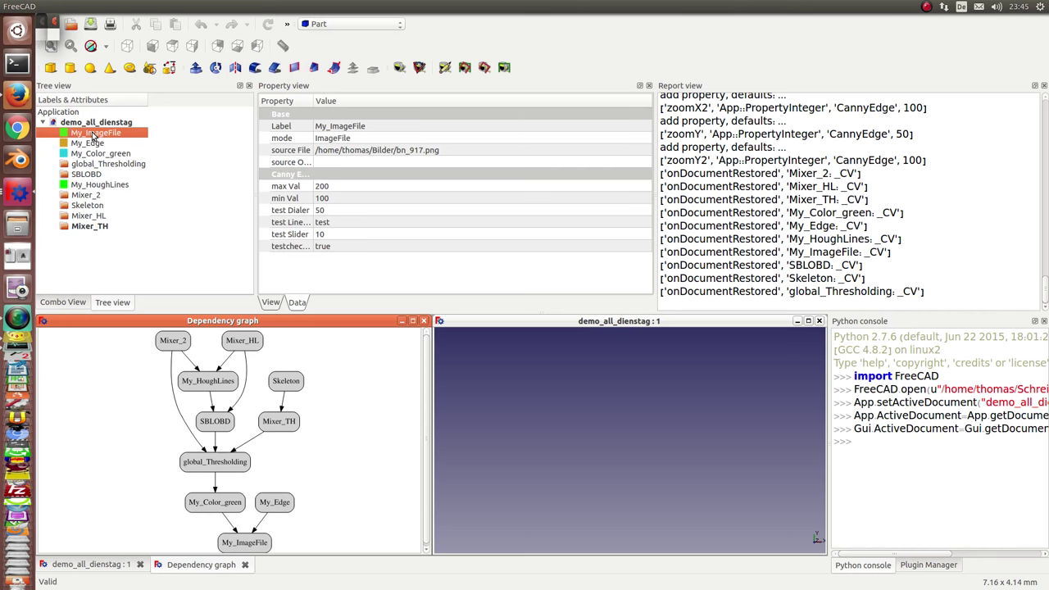
double_click(93, 136)
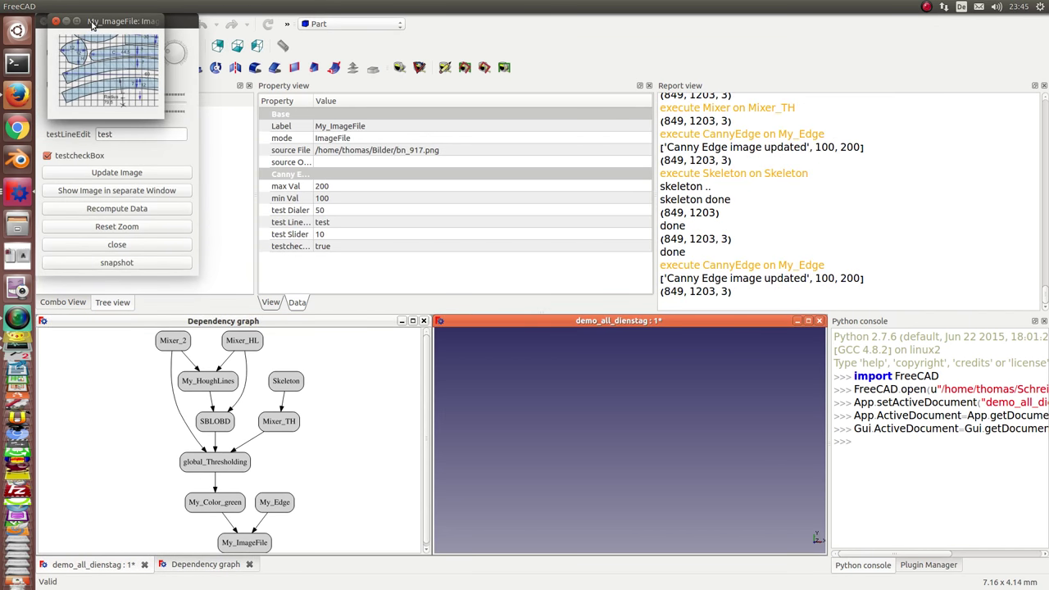
drag(99, 20, 970, 32)
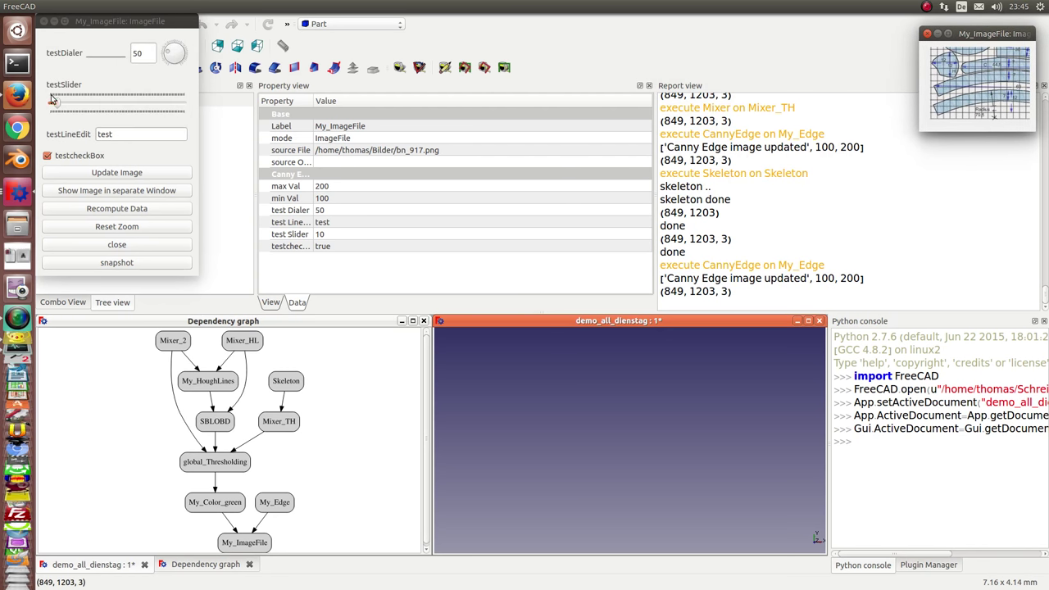
Show the bn_917.png cutting template in a large separate window and arrange the windows
click(117, 192)
mouse_move(421, 20)
mouse_down()
mouse_move(642, 79)
mouse_move(660, 119)
mouse_up()
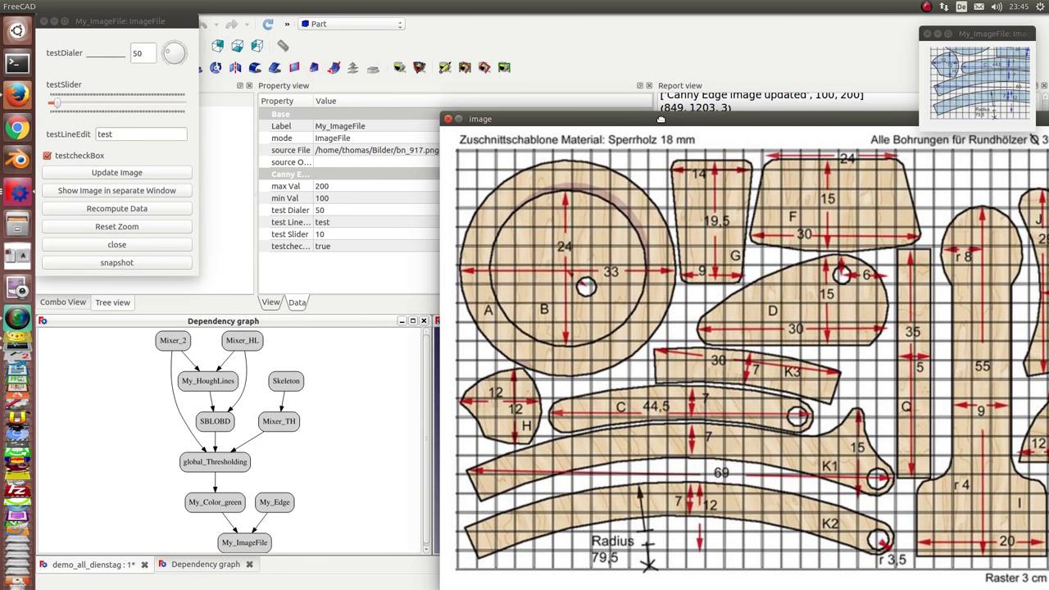
drag(660, 119, 654, 119)
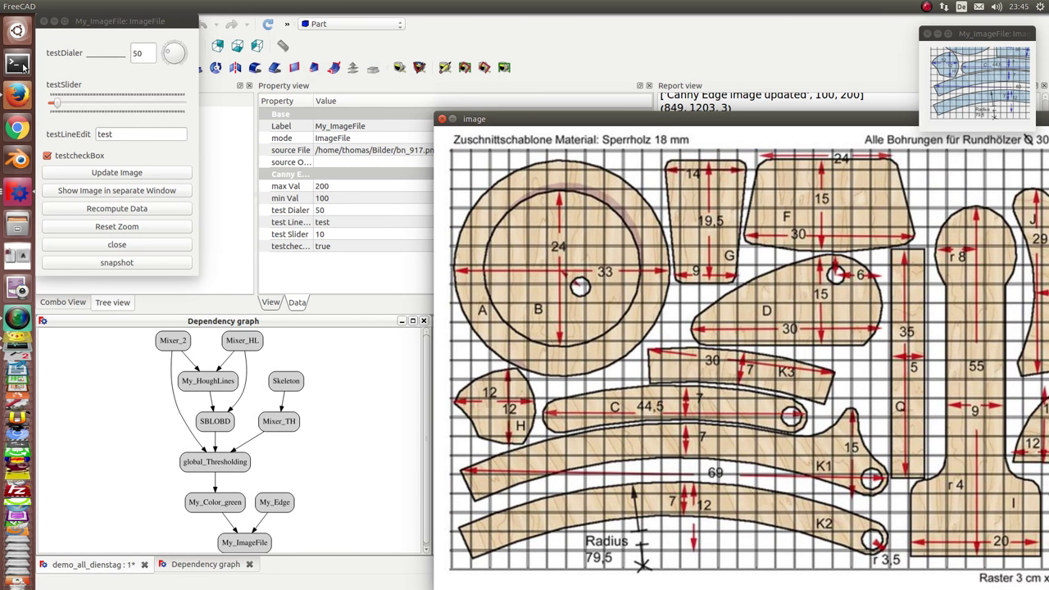
drag(107, 20, 1041, 166)
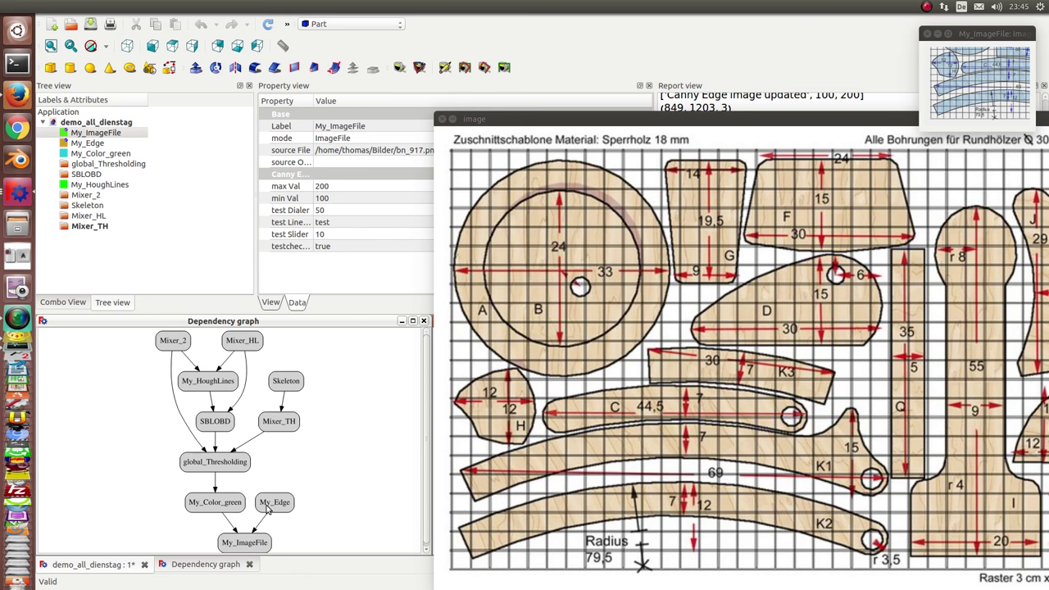
Open My_Edge and show its Canny edge result (minVal 100, maxVal 200) in the large window
click(80, 144)
double_click(80, 144)
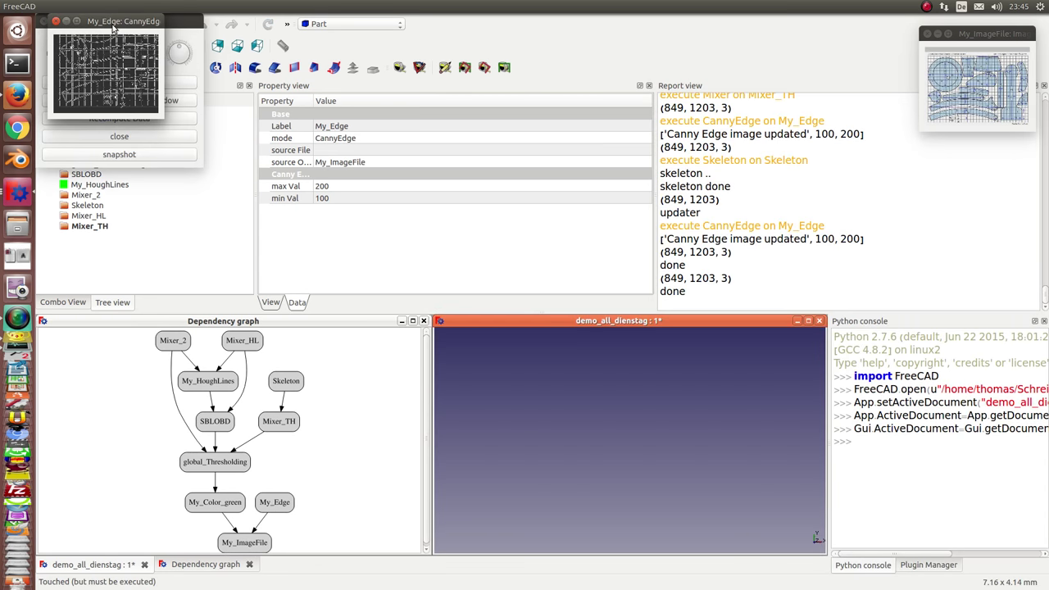
drag(116, 24, 858, 37)
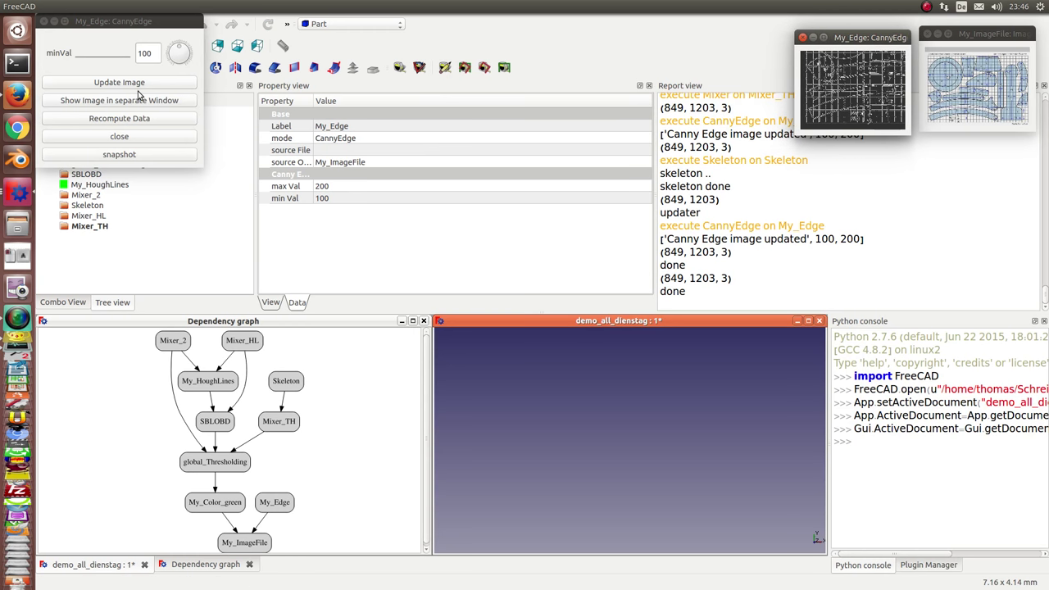
click(172, 103)
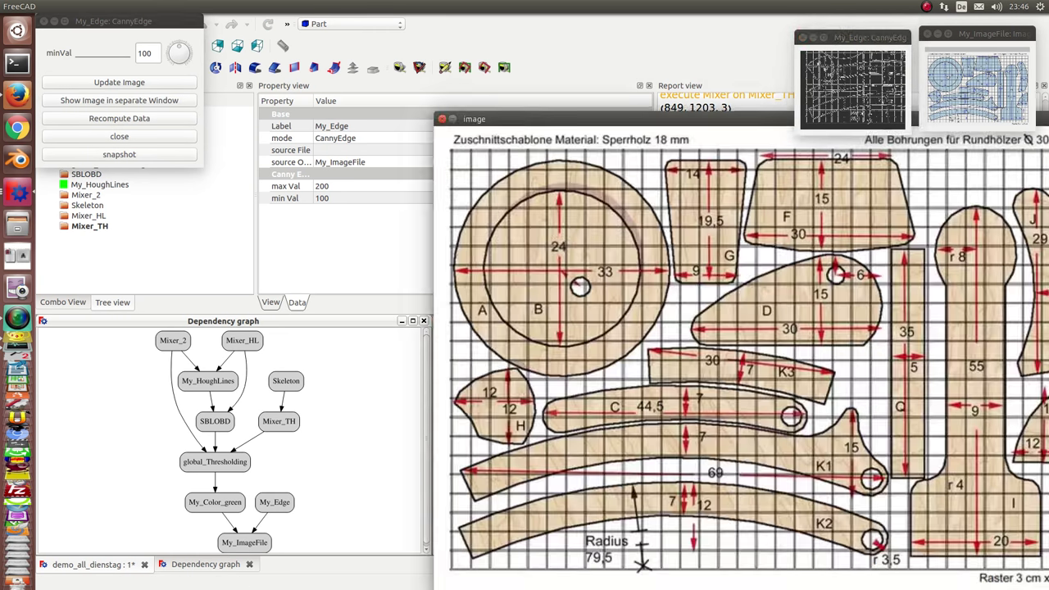
click(64, 105)
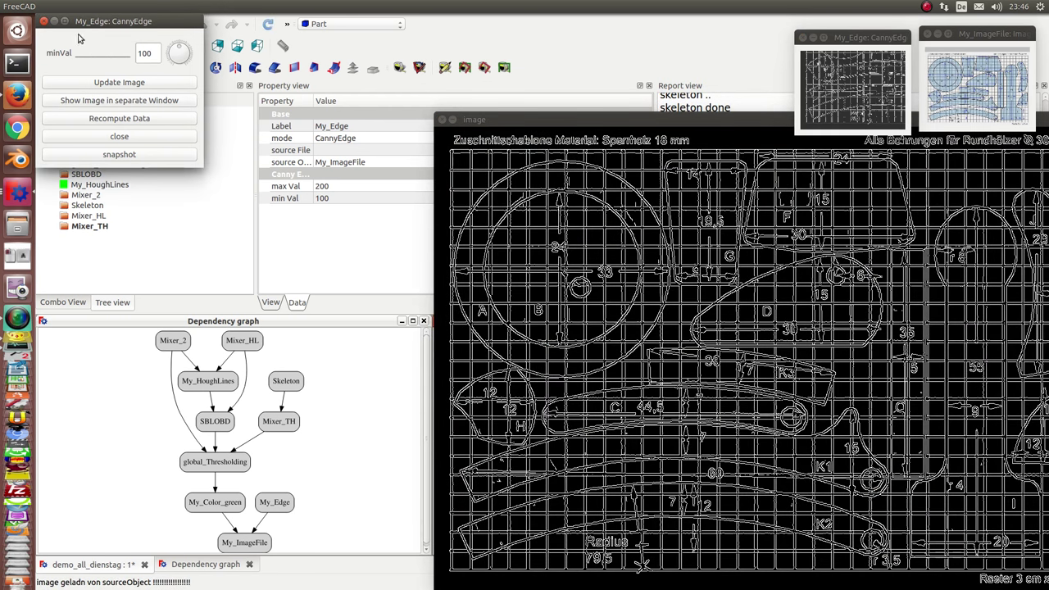
drag(106, 21, 959, 189)
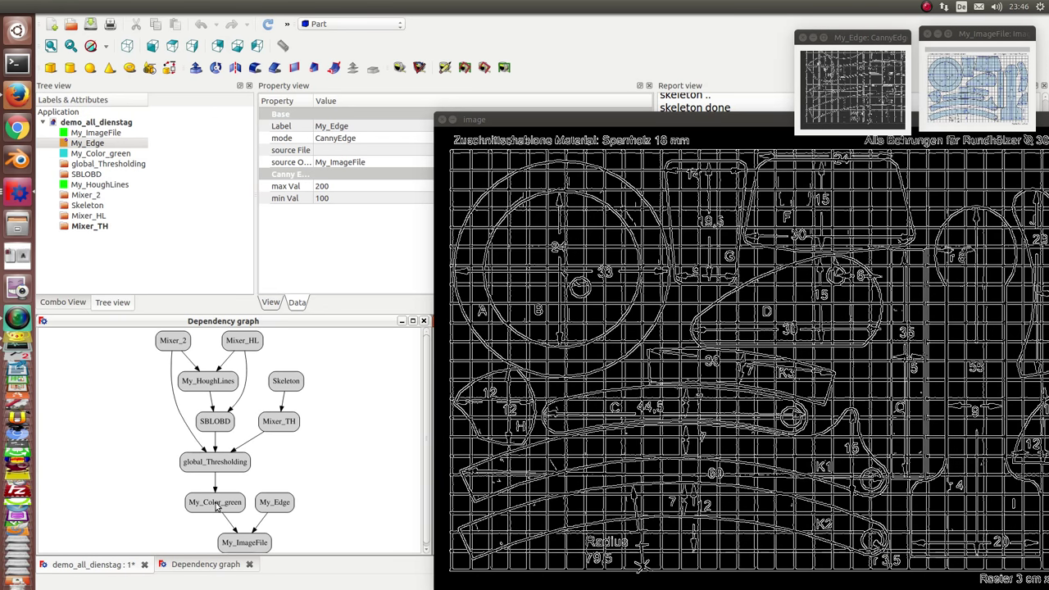
Open My_Color_green, recompute and update it, and show the green-channel image in the large window
click(100, 158)
double_click(100, 157)
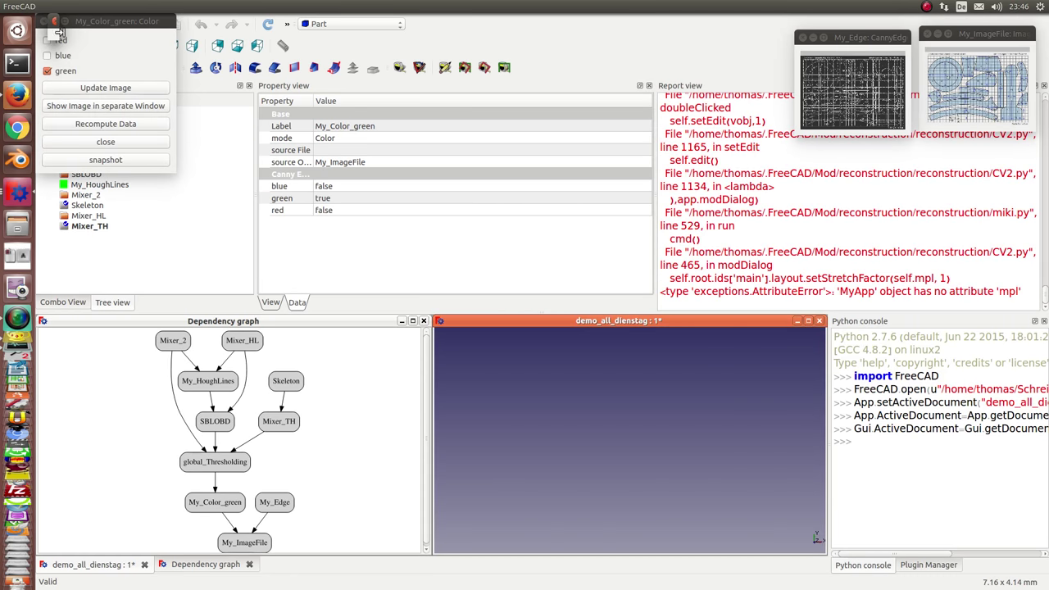
click(105, 125)
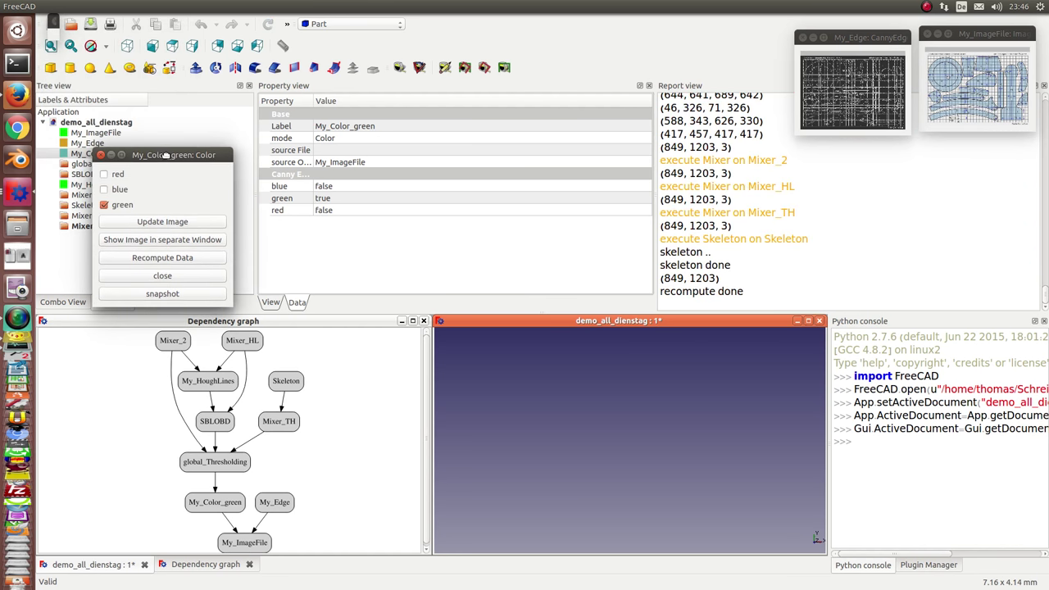
click(142, 225)
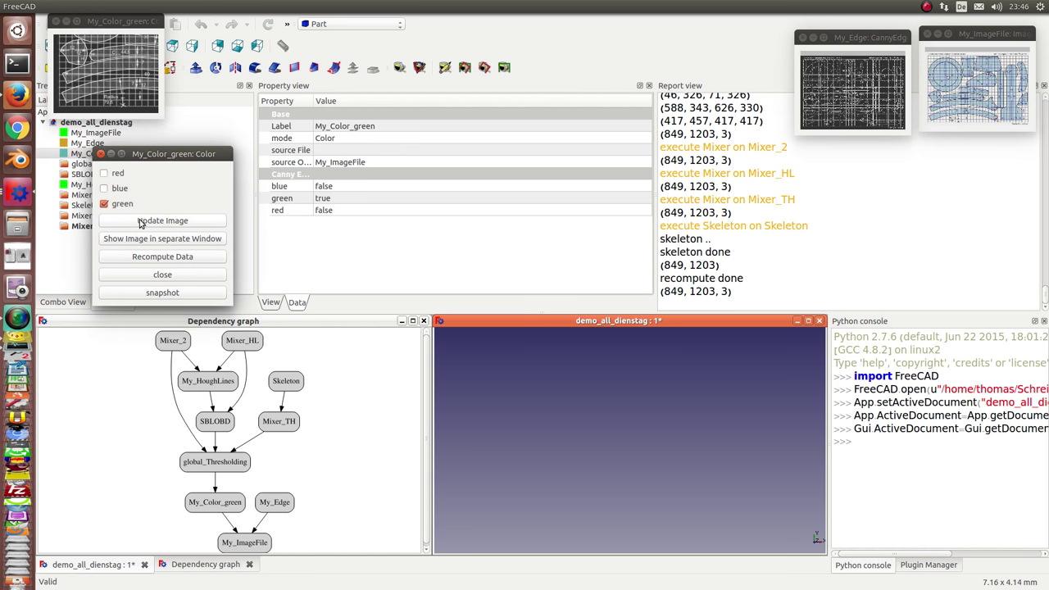
mouse_move(120, 29)
mouse_down()
mouse_move(527, 23)
mouse_move(741, 34)
mouse_up()
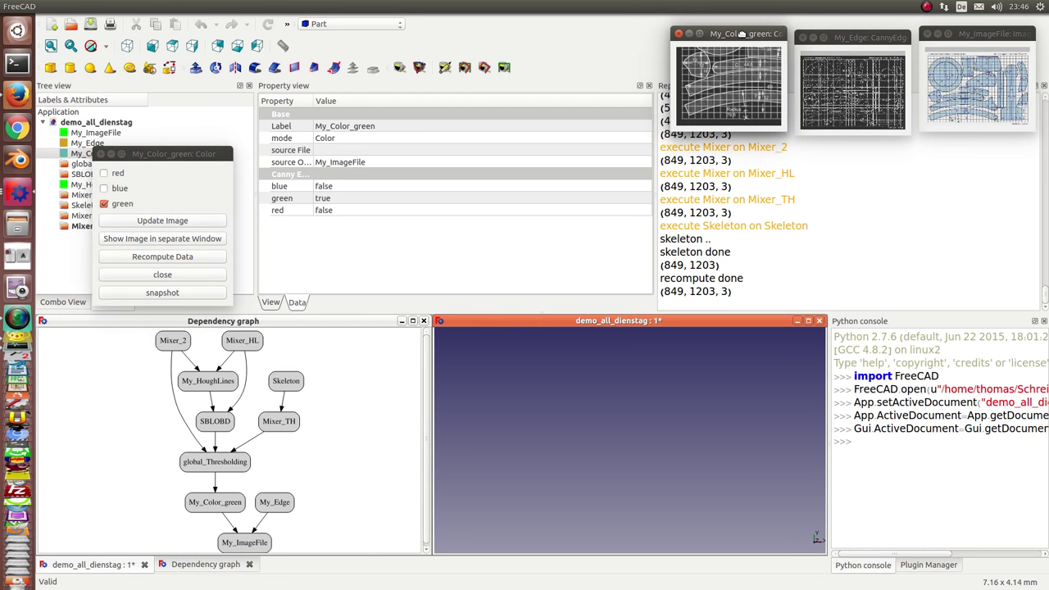
click(141, 243)
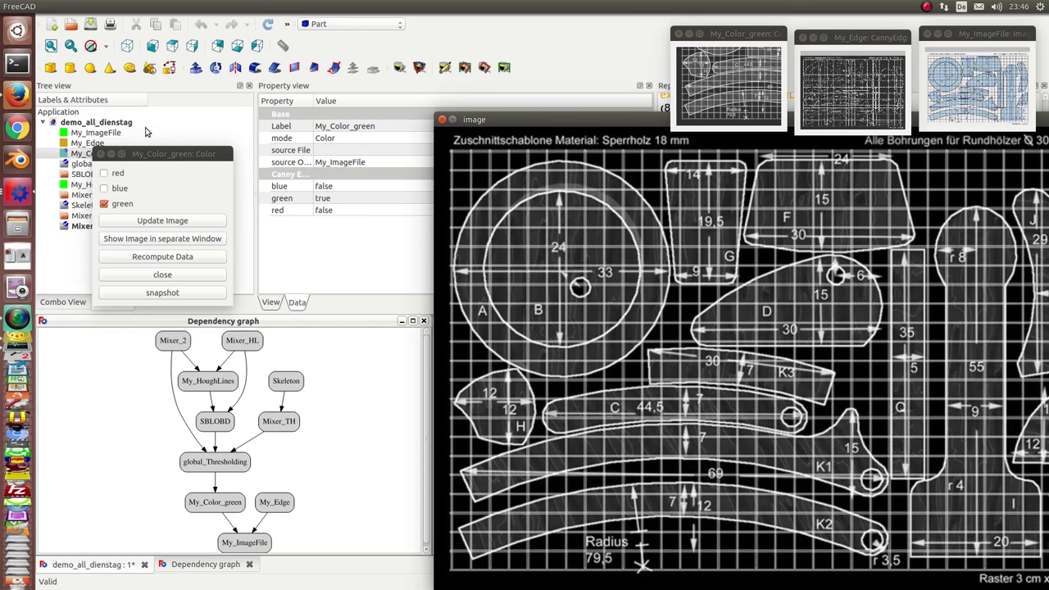
drag(156, 153, 760, 195)
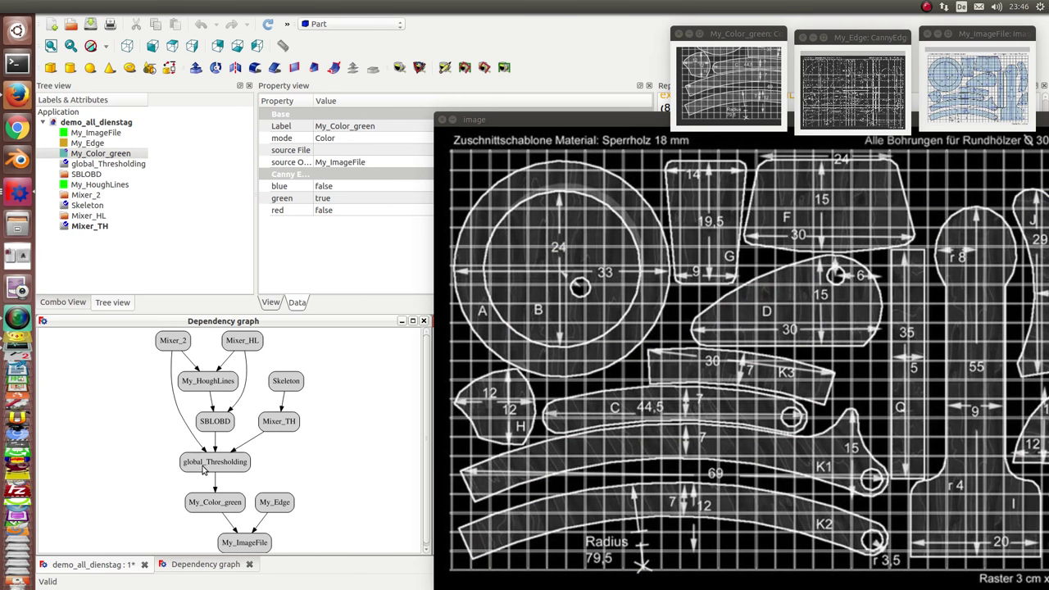
Open global_Thresholding and show its param1 127 binary threshold result in the large window
double_click(79, 164)
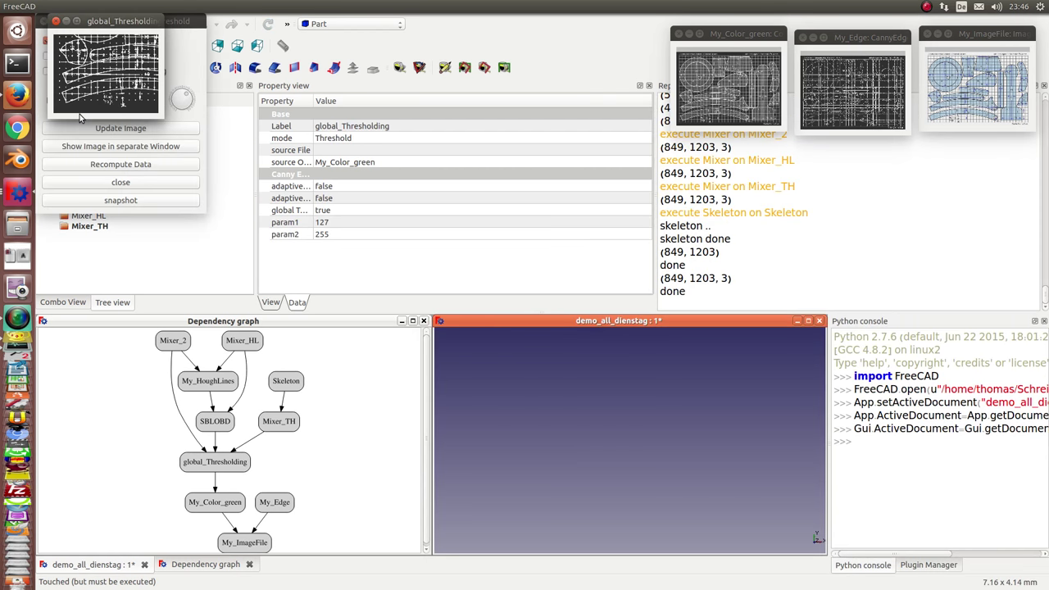
drag(103, 22, 592, 29)
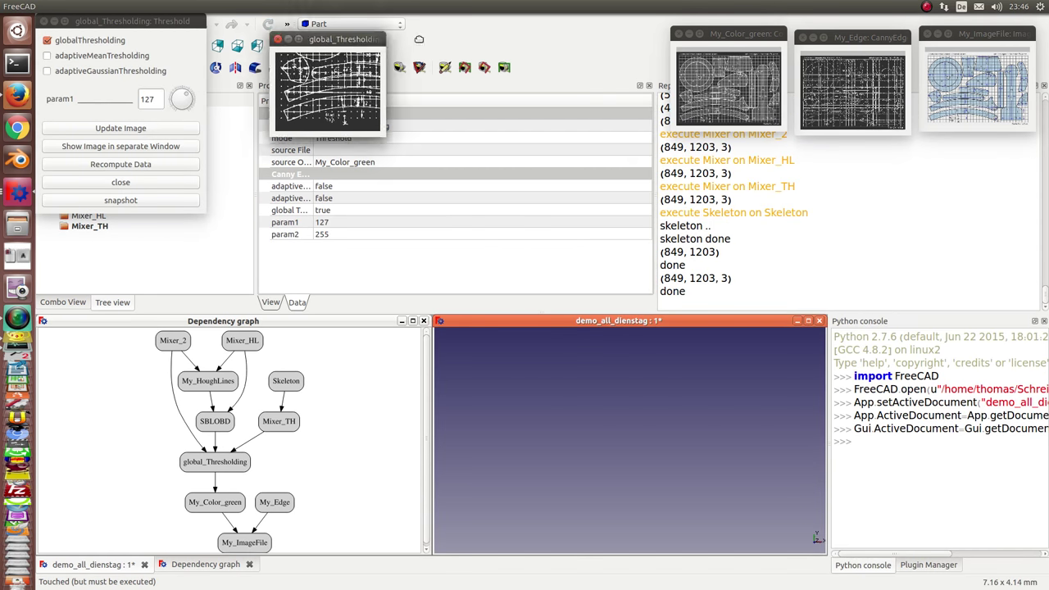
click(699, 36)
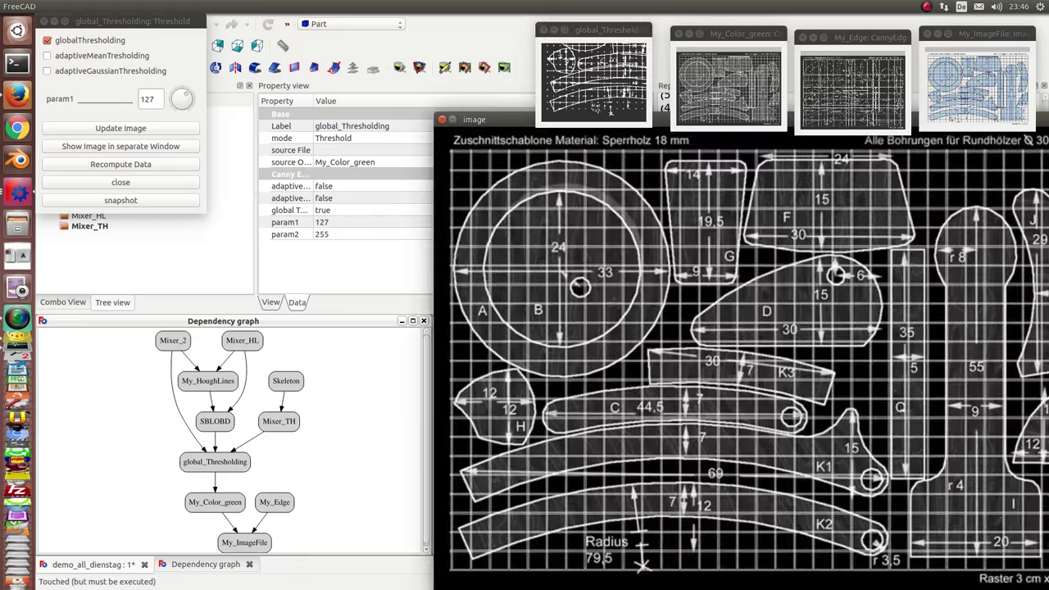
click(80, 149)
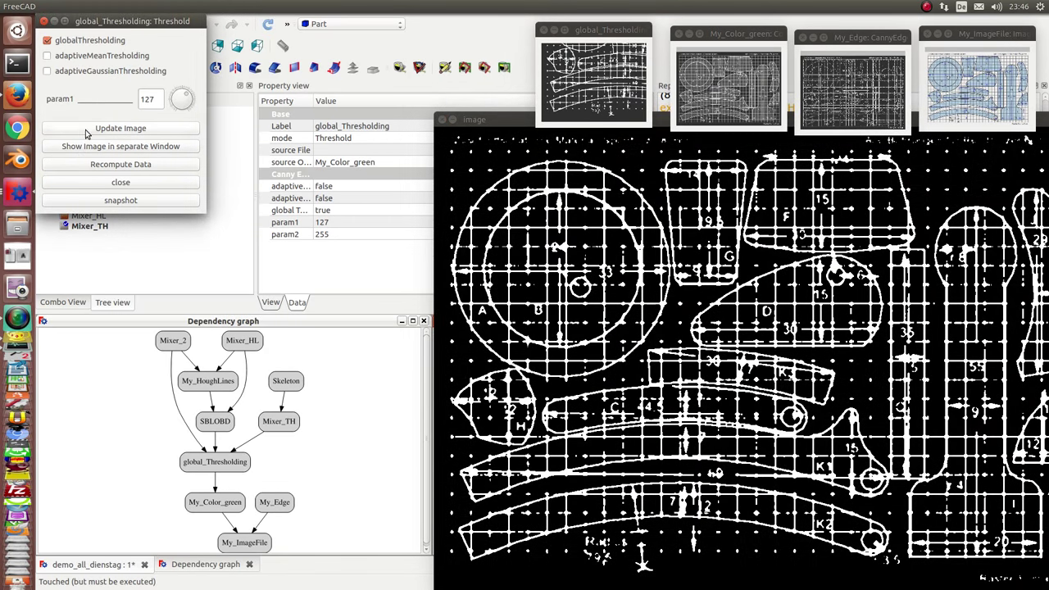
drag(131, 21, 872, 228)
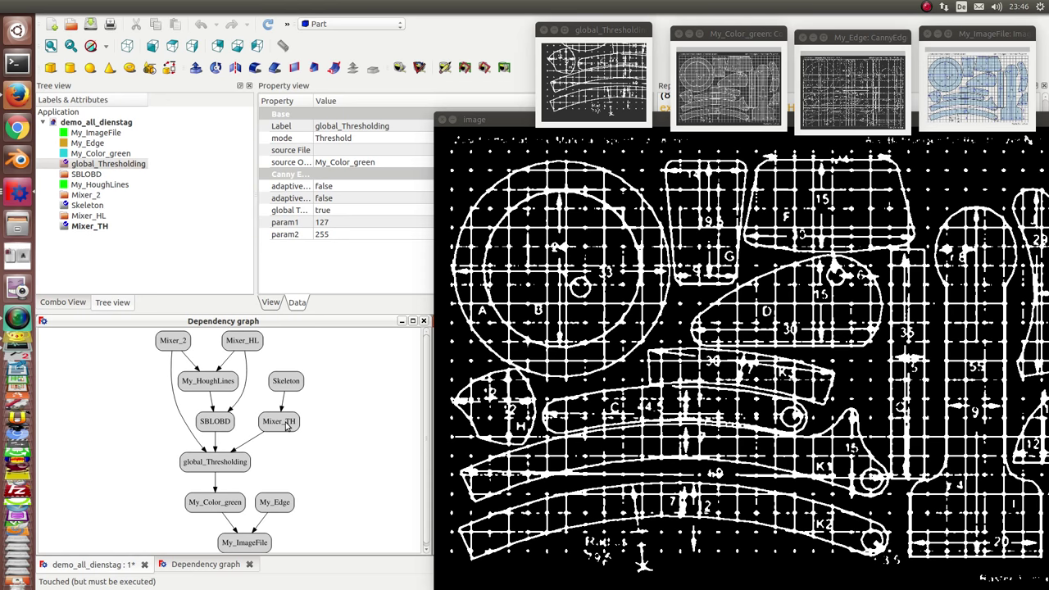
Open Mixer_TH, recompute its data and refresh its mixed image
double_click(103, 228)
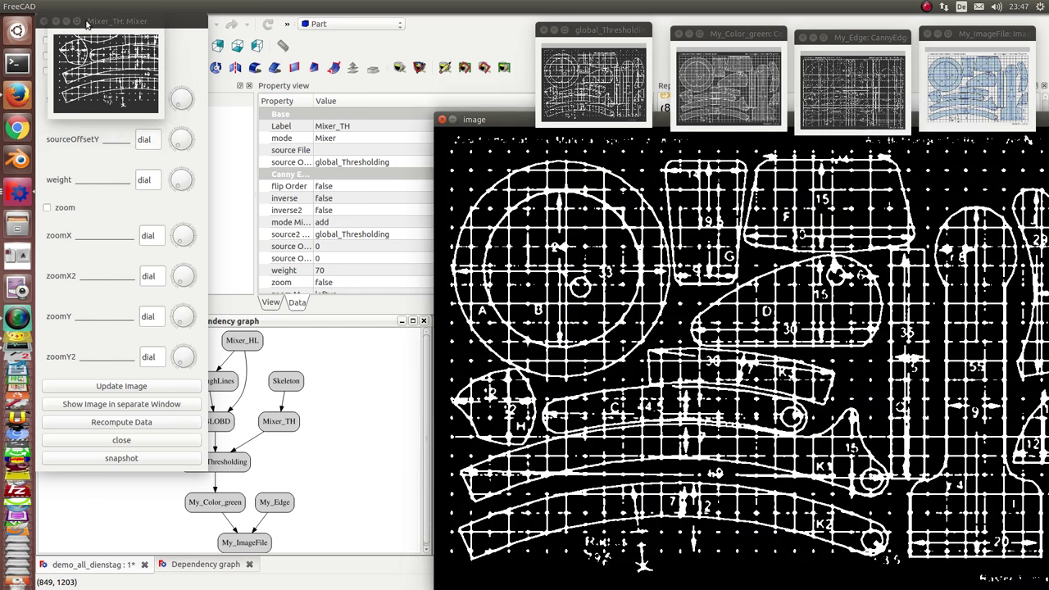
mouse_move(85, 21)
mouse_down()
mouse_move(447, 41)
mouse_move(448, 30)
mouse_up()
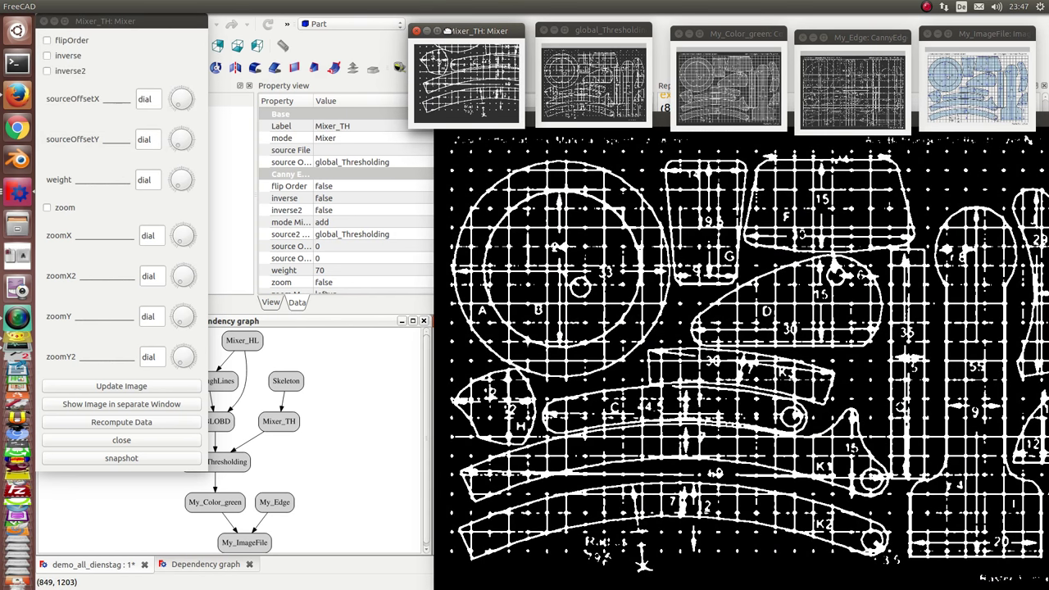
click(116, 410)
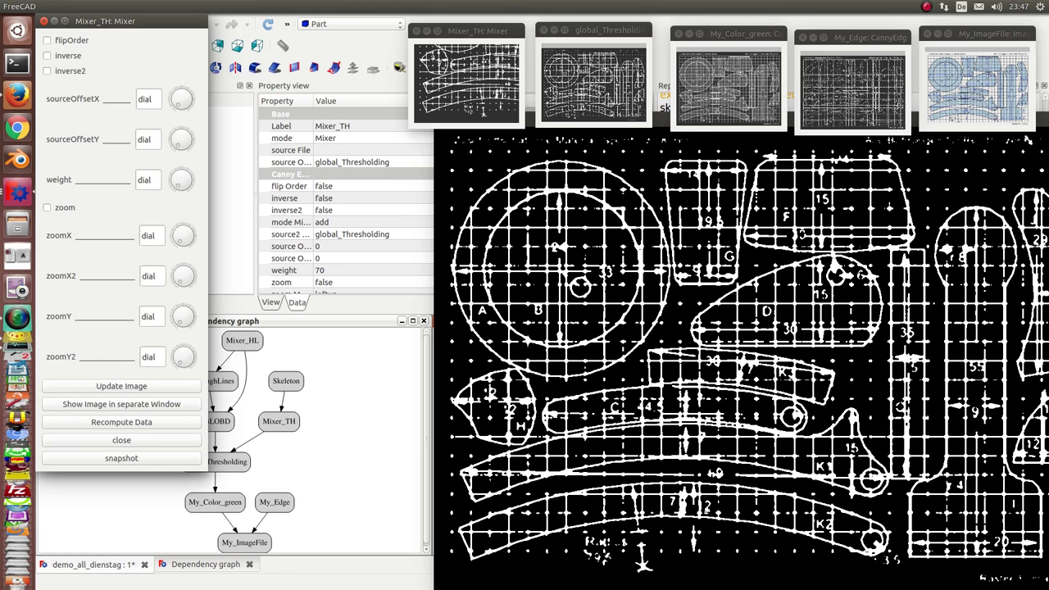
click(121, 386)
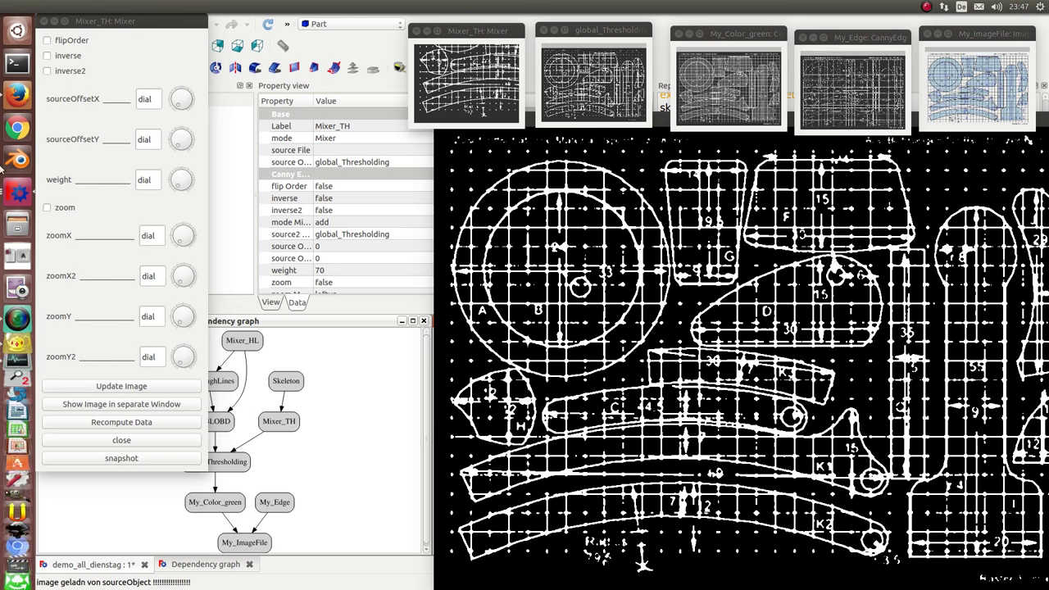
drag(90, 20, 1048, 256)
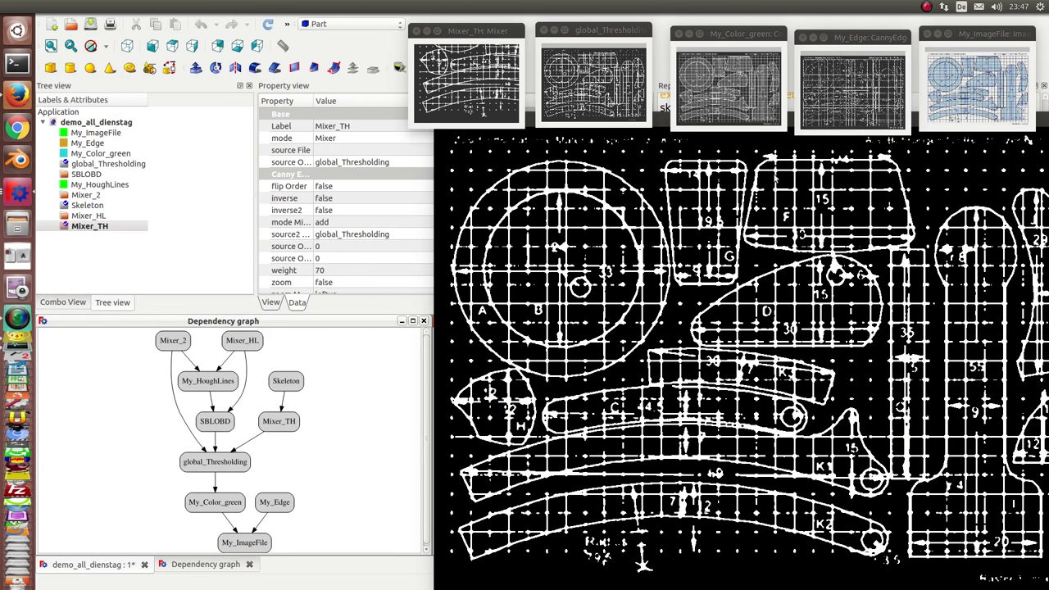
Recompute the whole document, re-running Mixer_2, Mixer_HL, Mixer_TH and Skeleton
click(266, 25)
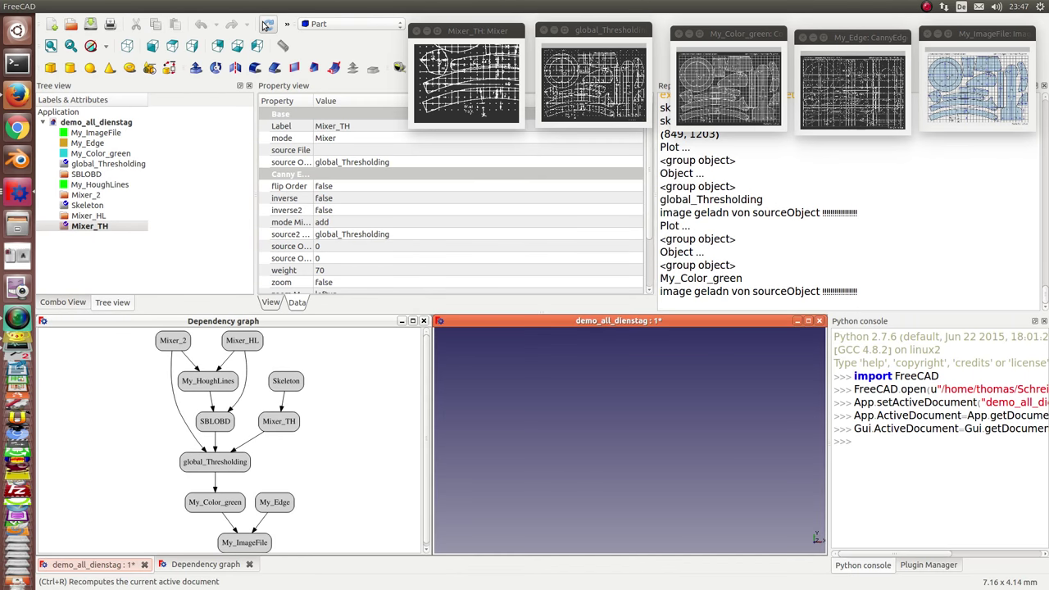
click(266, 25)
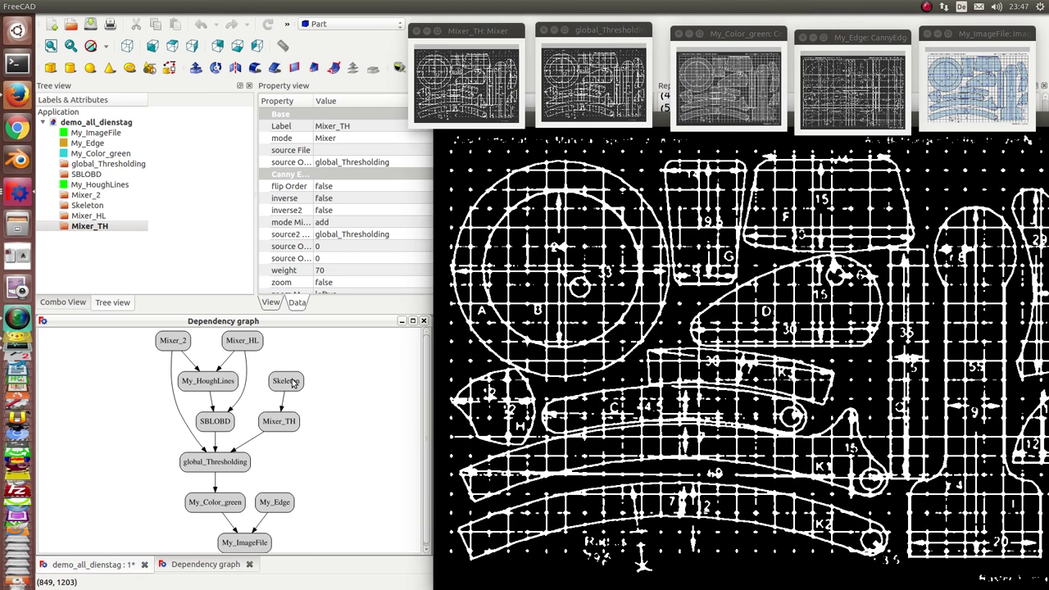
click(82, 209)
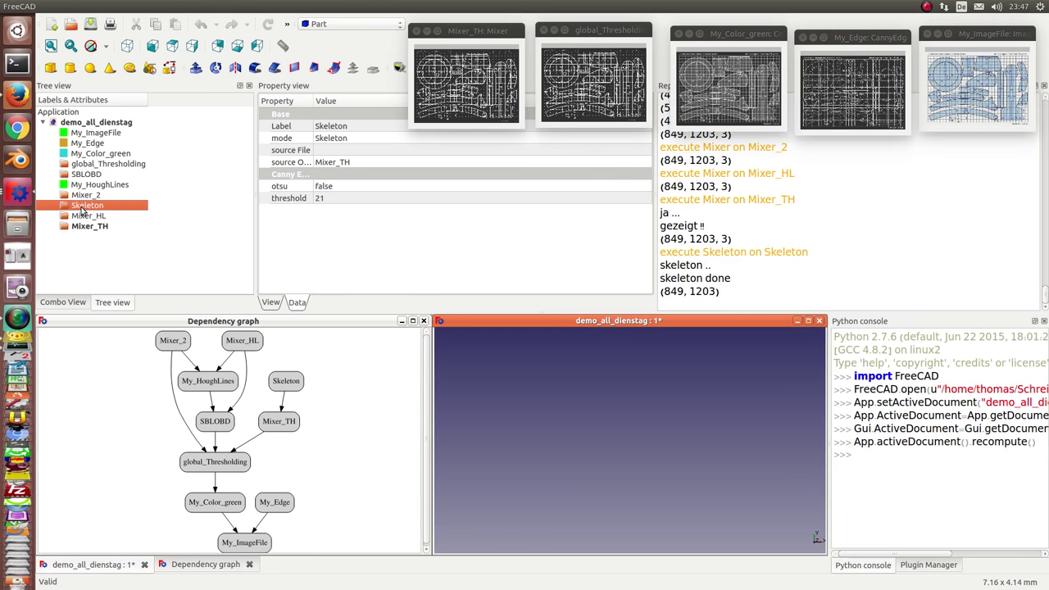
Open Skeleton and show its threshold-21 thin-line skeleton in the large window
double_click(82, 209)
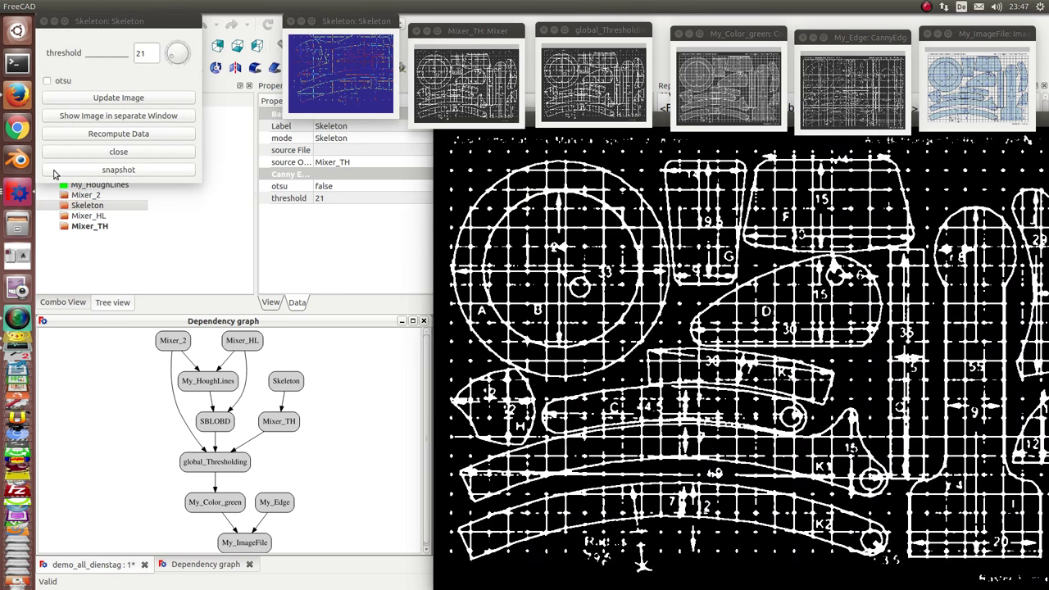
click(88, 117)
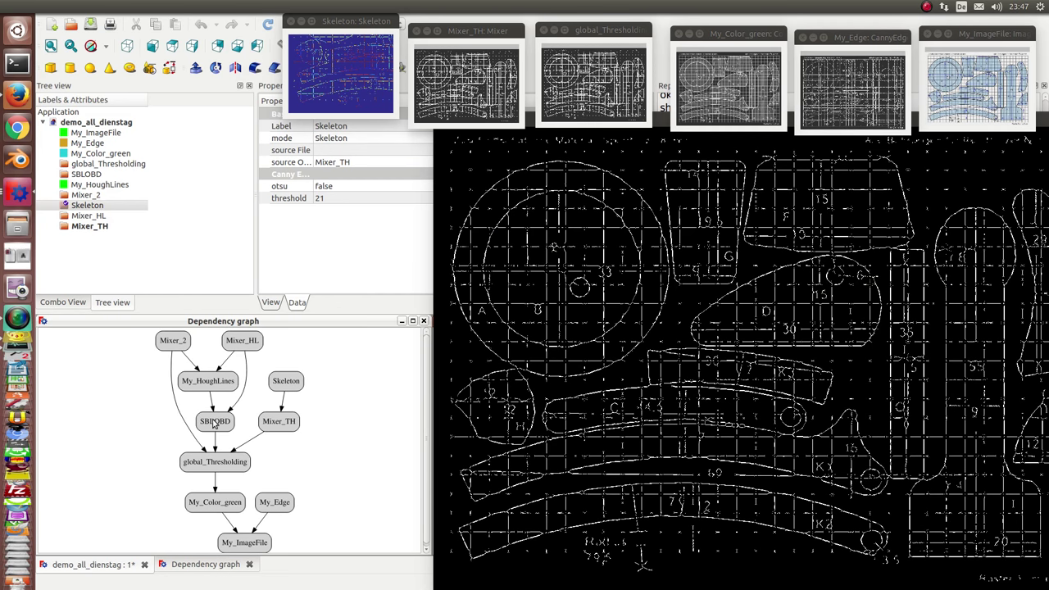
Open the SBLOBD BlobDetector and update its black-on-white blob result in the large window
click(95, 175)
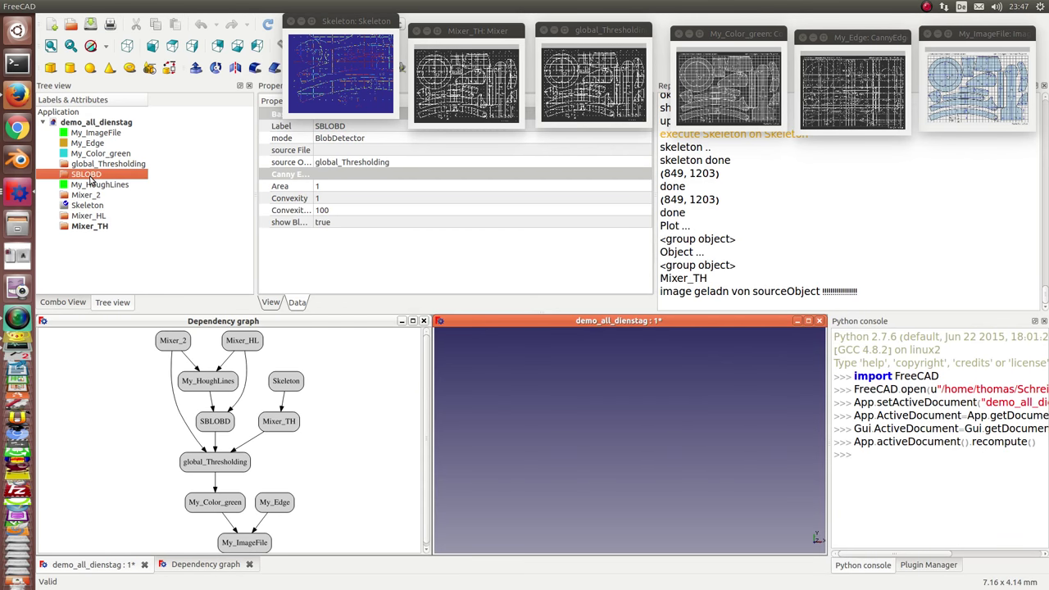
double_click(90, 177)
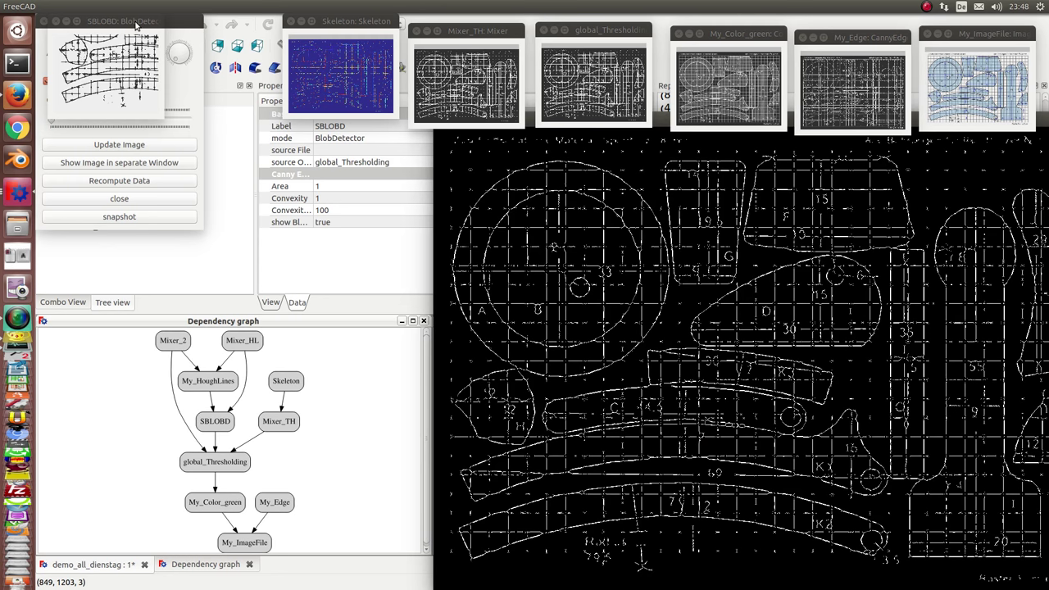
drag(140, 27, 194, 63)
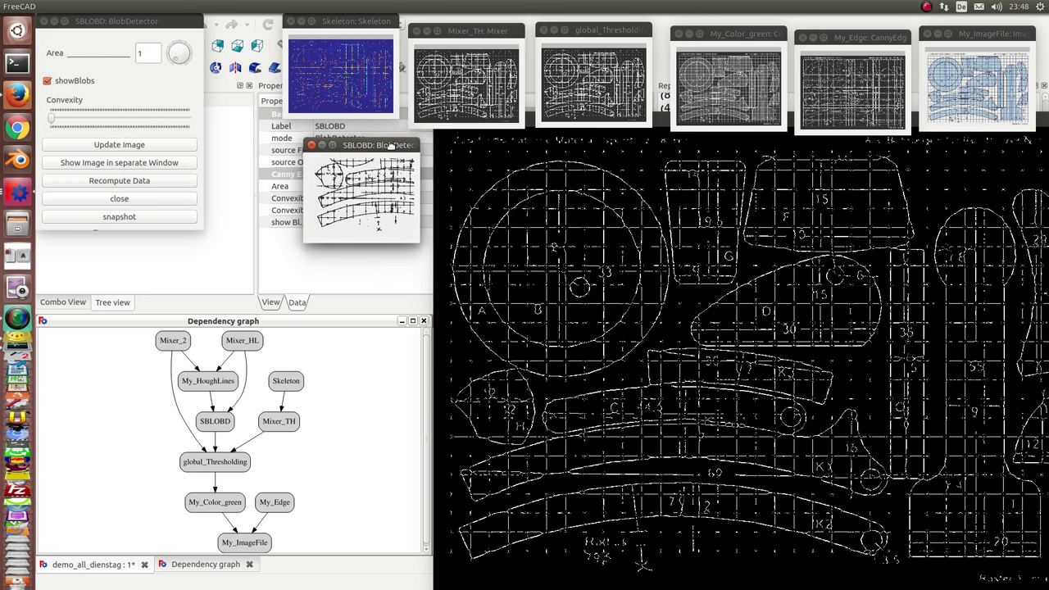
click(128, 163)
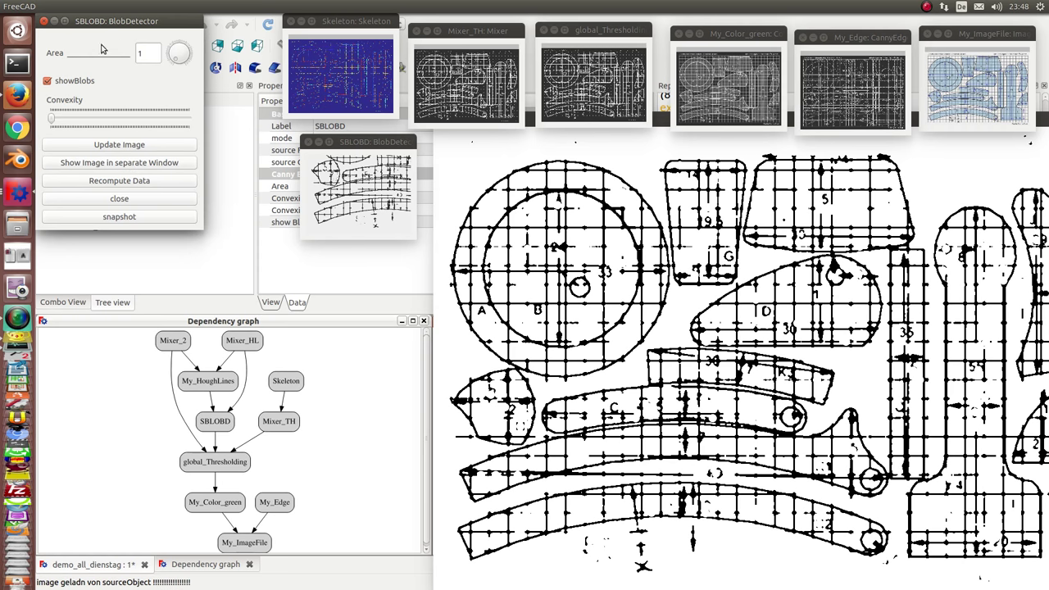
drag(114, 24, 1045, 307)
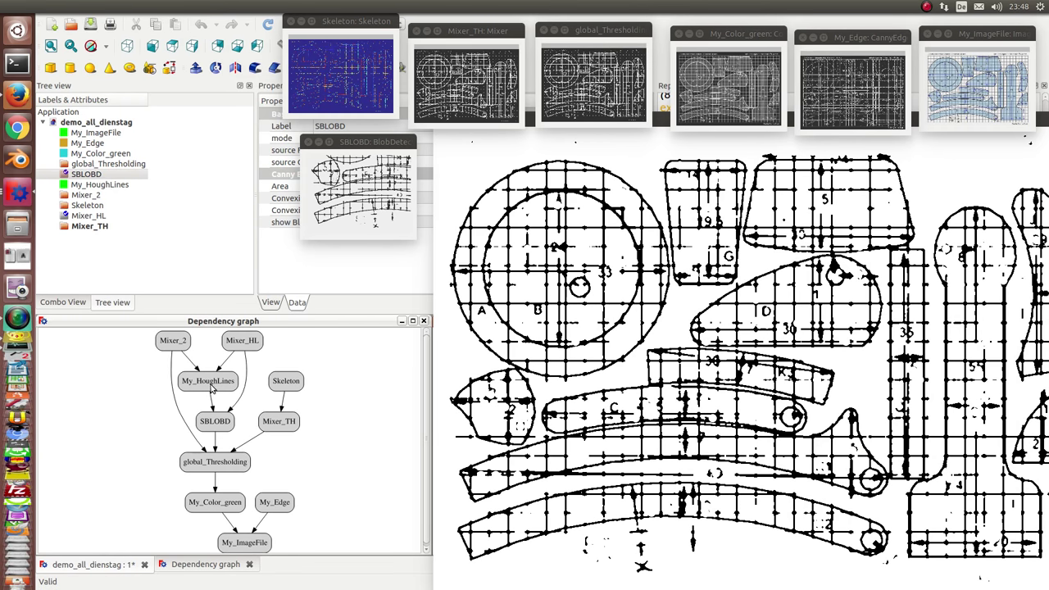
click(95, 187)
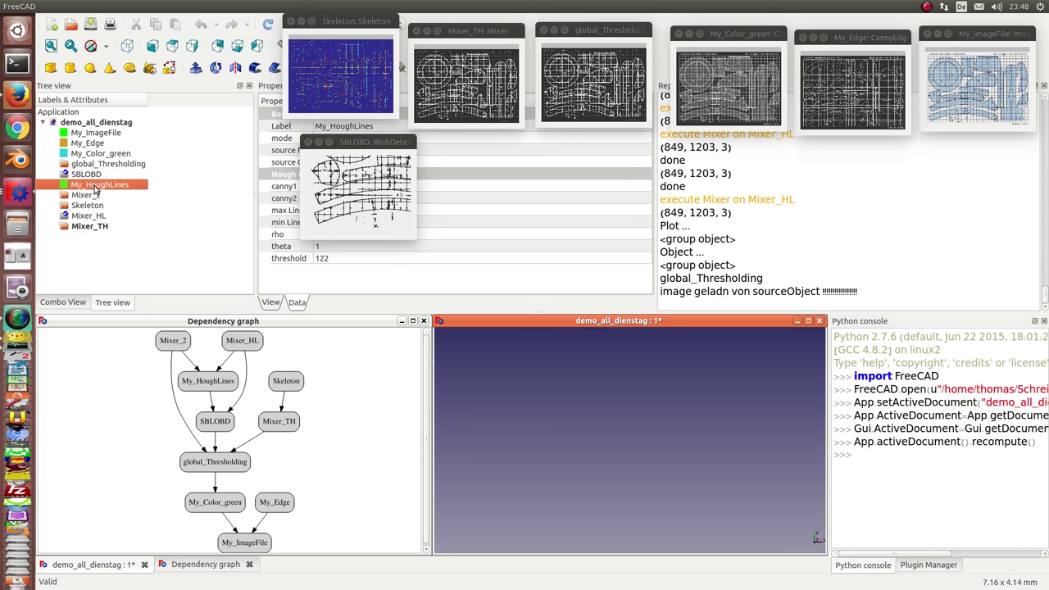
Open My_HoughLines, show its green detected lines over the template, and close the dialog
double_click(95, 187)
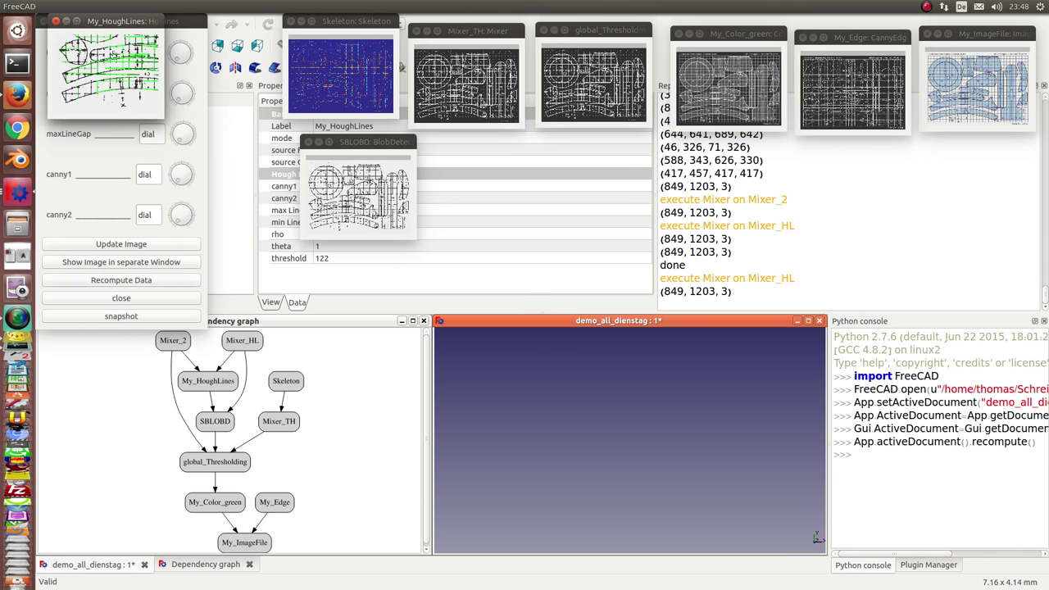
click(931, 103)
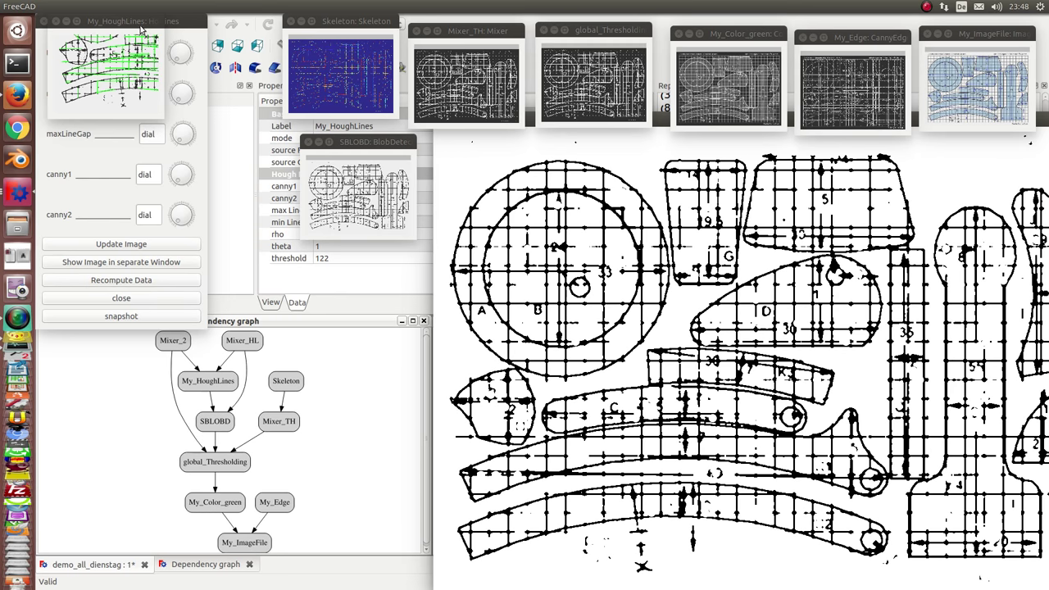
mouse_move(141, 29)
mouse_down()
mouse_move(185, 79)
mouse_move(380, 240)
mouse_up()
drag(390, 257, 391, 253)
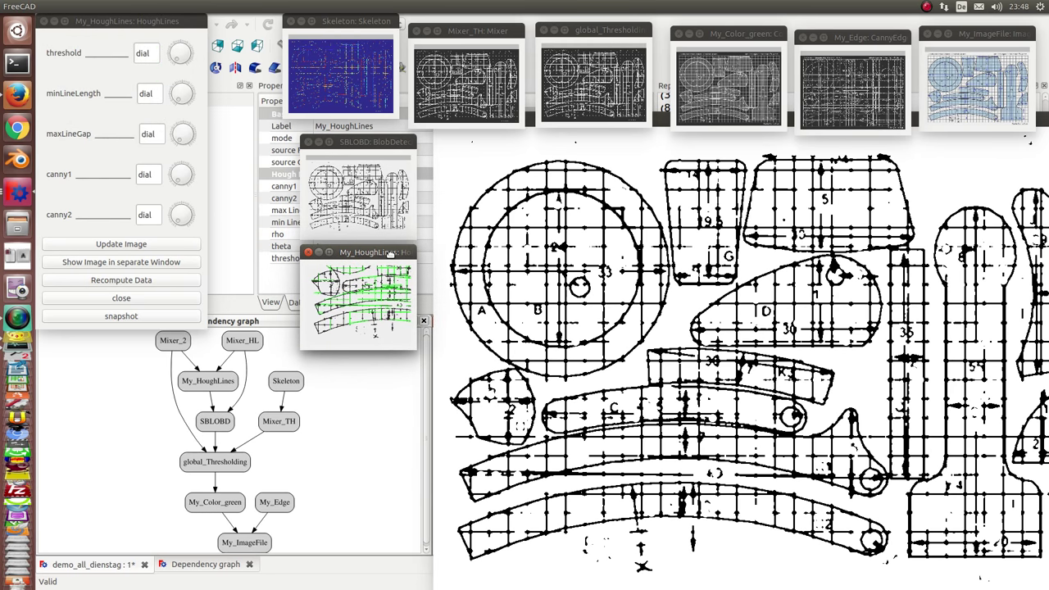
click(94, 265)
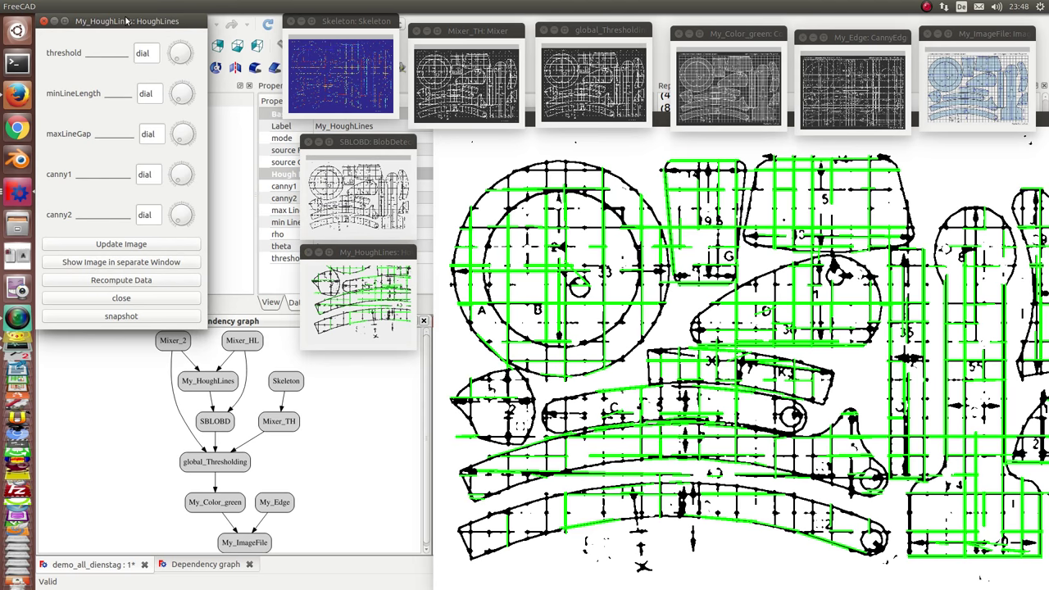
drag(127, 21, 338, 110)
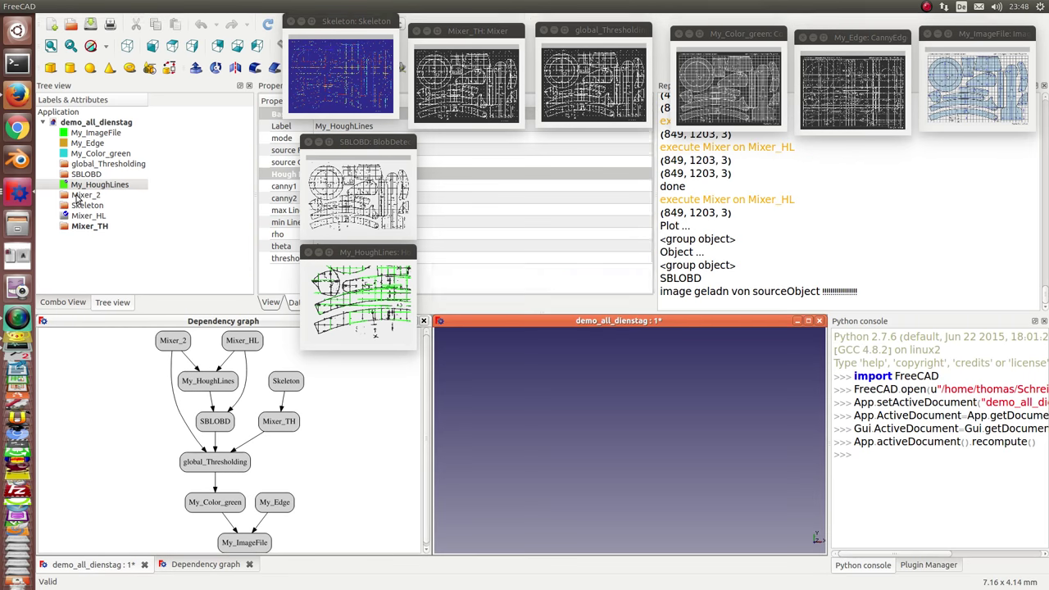
Open Mixer_2 and show its magenta lines over the template, then close its dialog
double_click(75, 197)
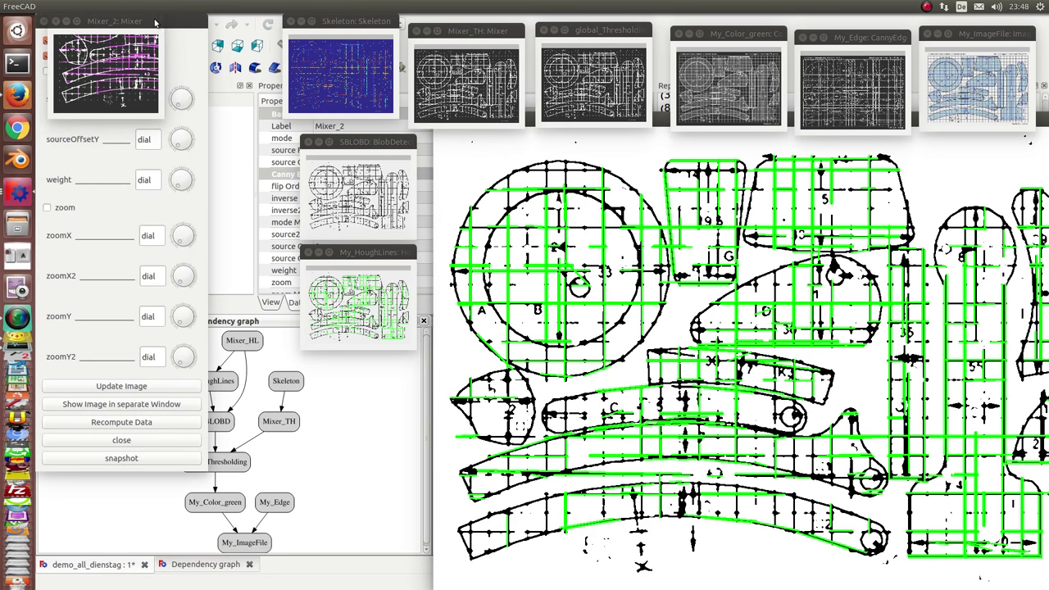
drag(156, 22, 400, 365)
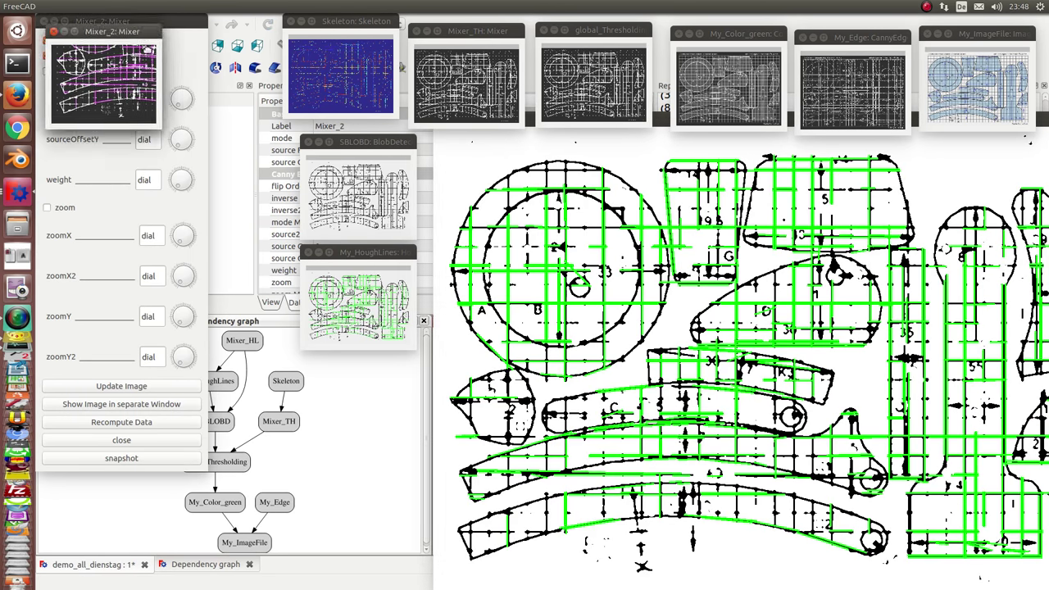
click(100, 405)
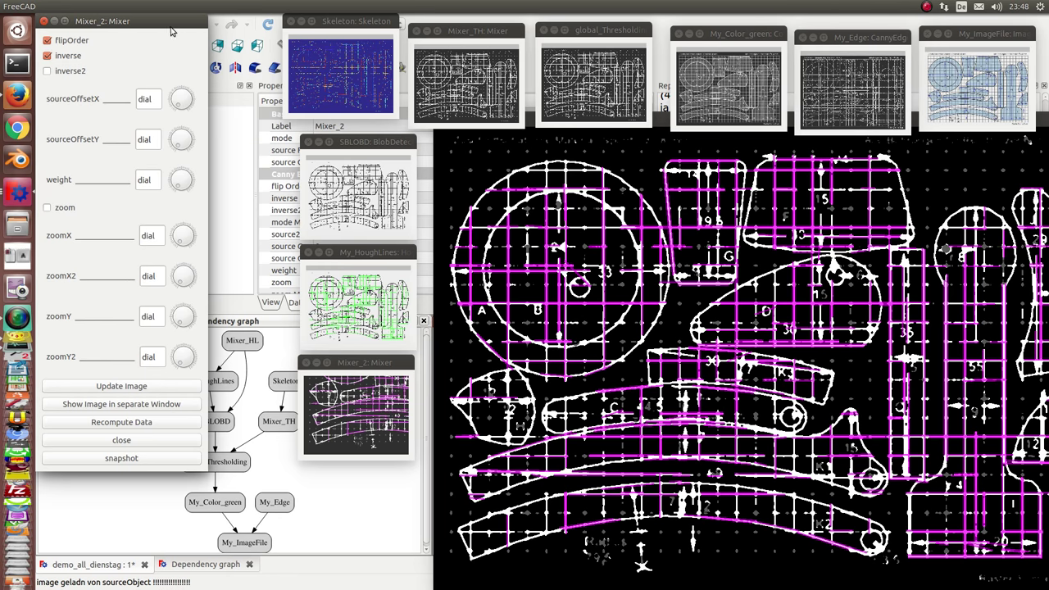
mouse_move(162, 24)
mouse_down()
mouse_move(713, 241)
mouse_move(166, 5)
mouse_up()
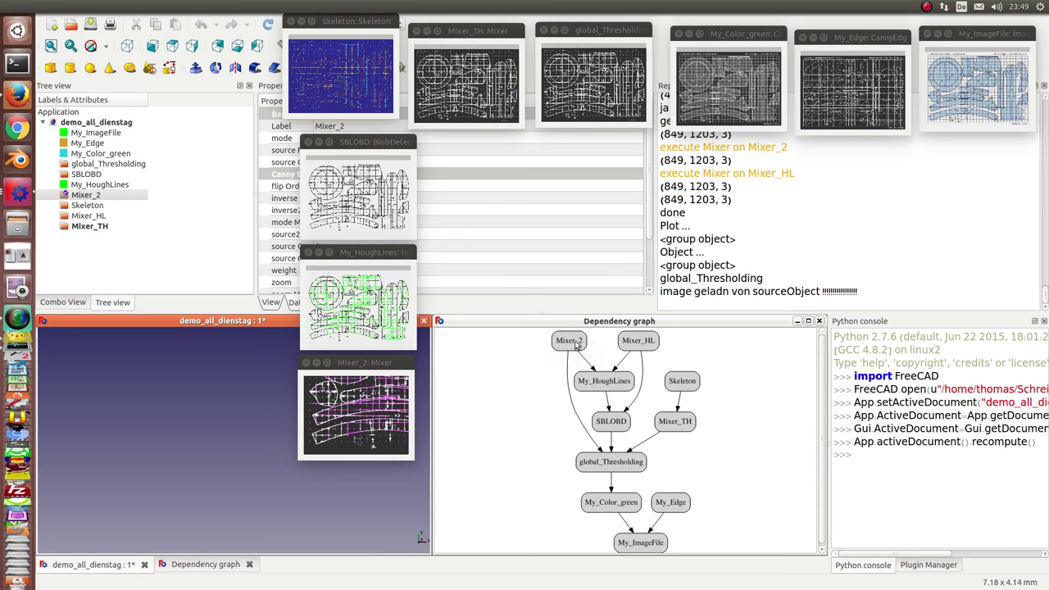
Open the Mixer_HL node's dialog and move it lower and to the right
click(85, 217)
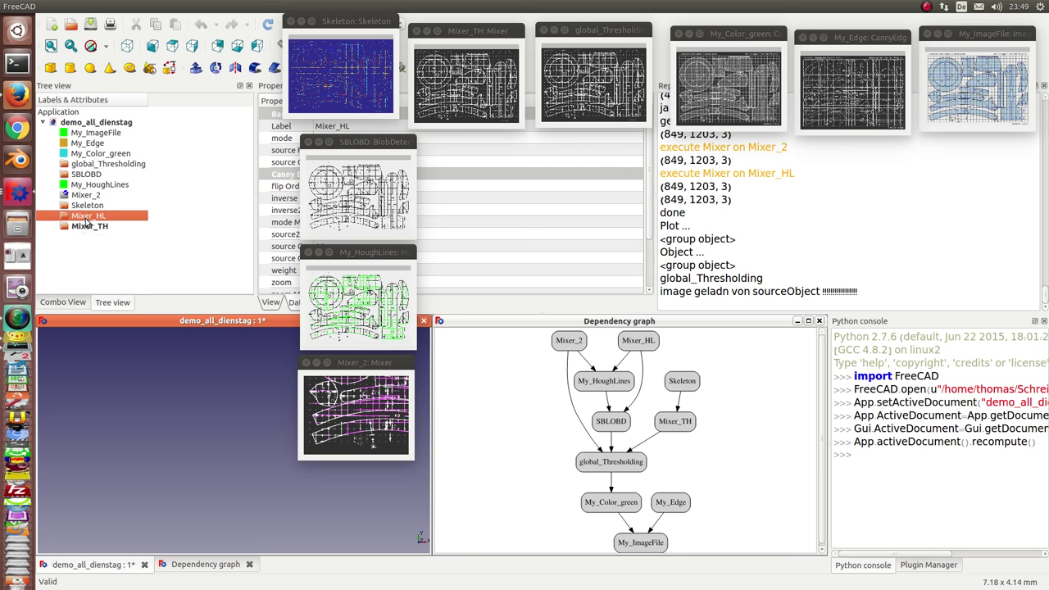
double_click(85, 217)
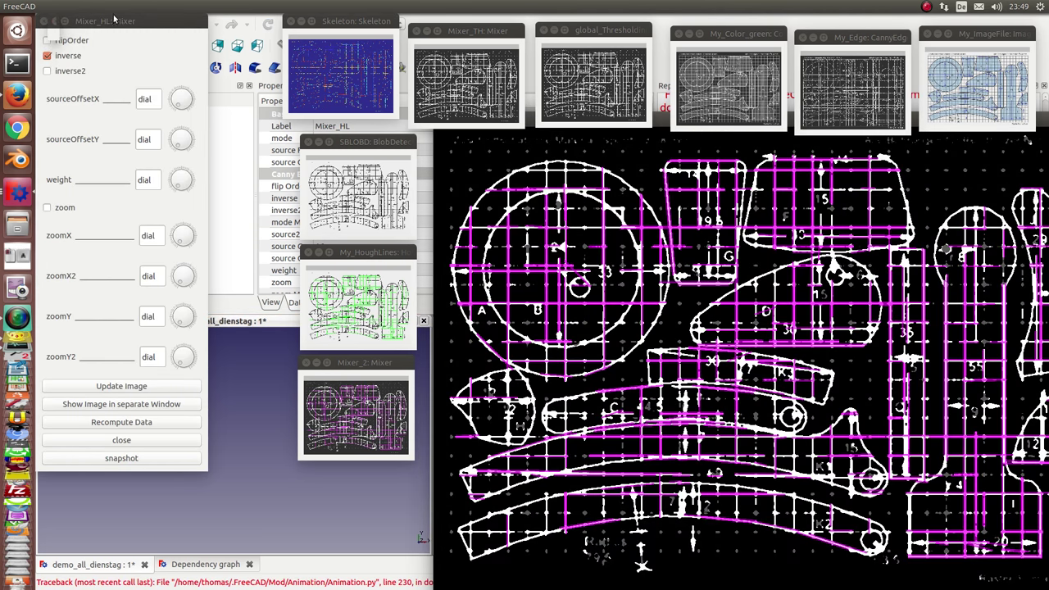
drag(119, 24, 156, 143)
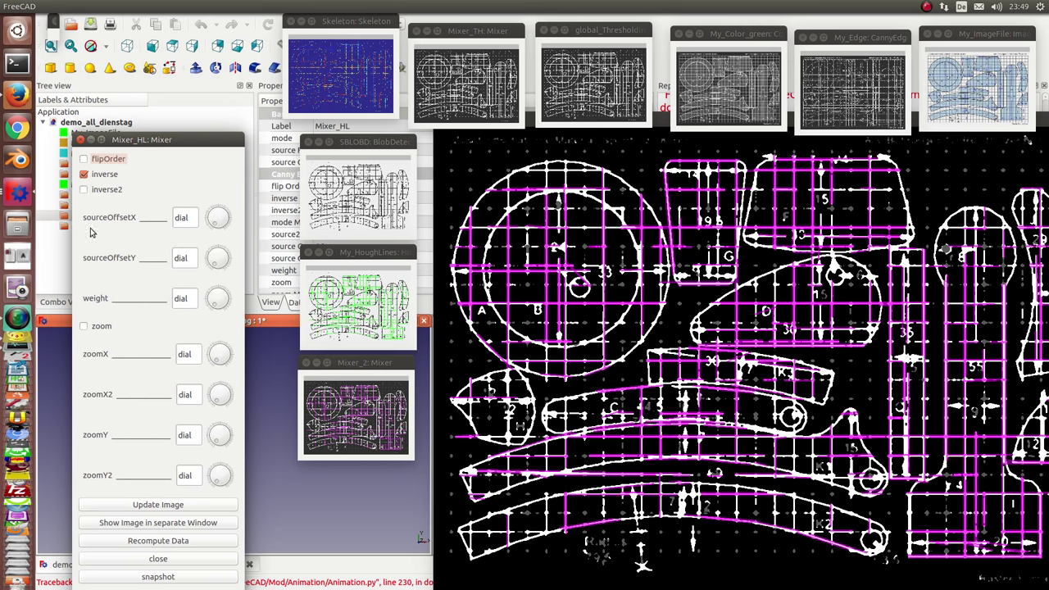
Recompute Mixer_HL, show its magenta lines on white in the large window, and park its preview below Mixer_2
click(154, 542)
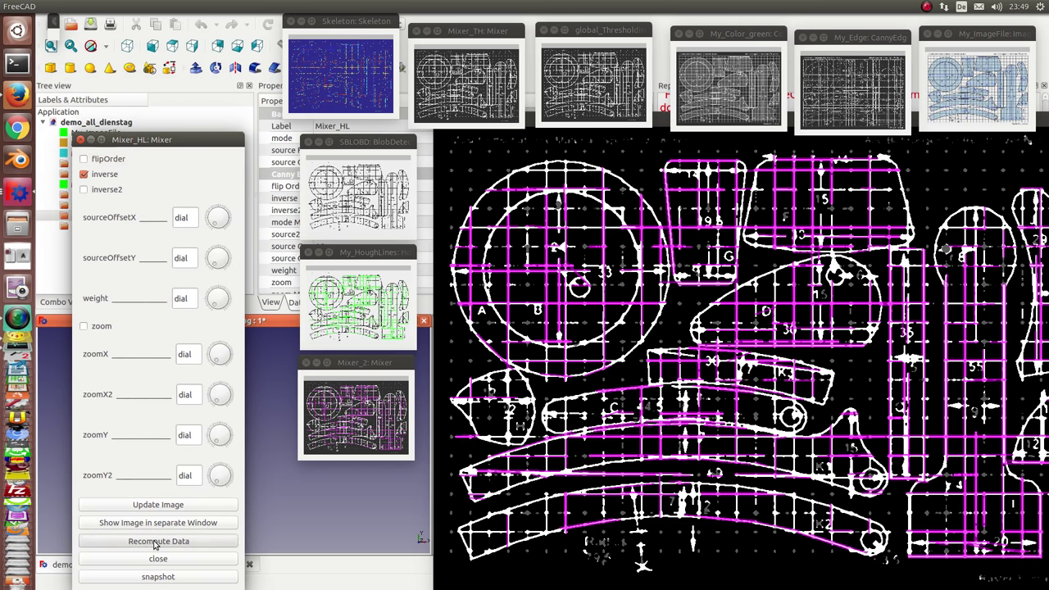
click(153, 508)
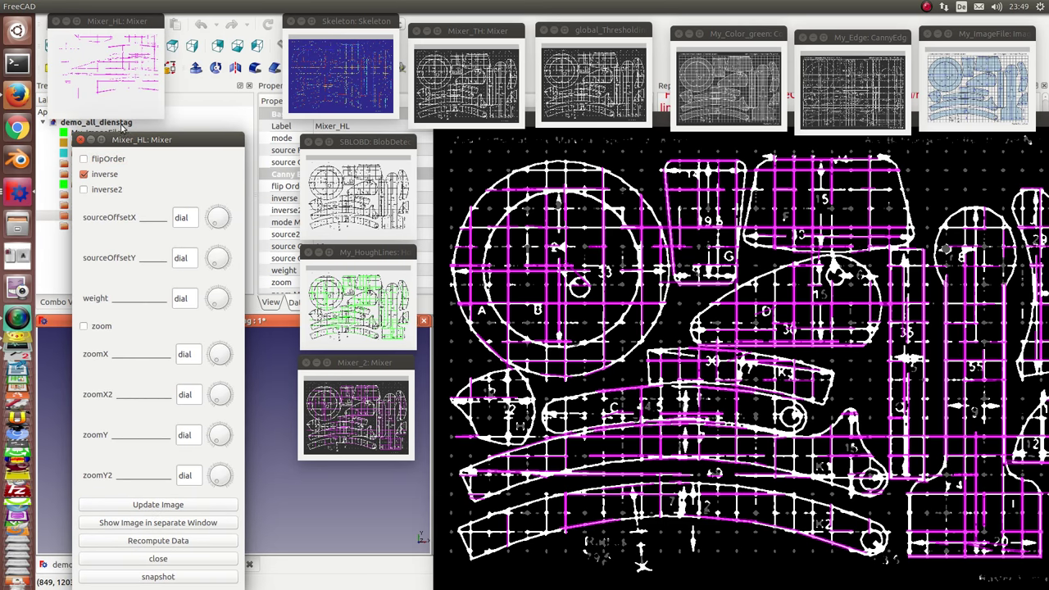
click(156, 523)
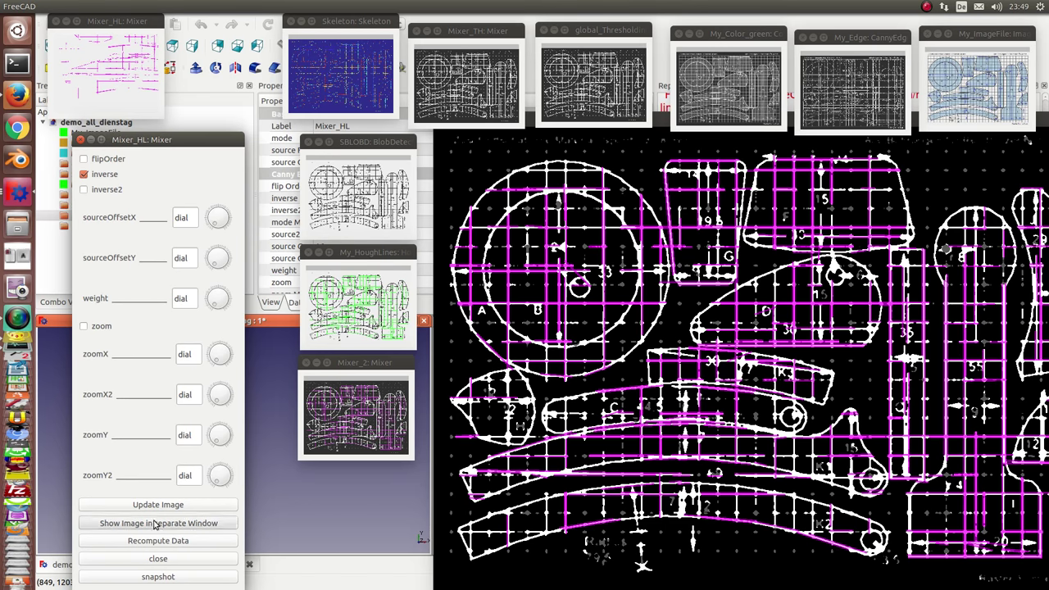
drag(150, 141, 885, 182)
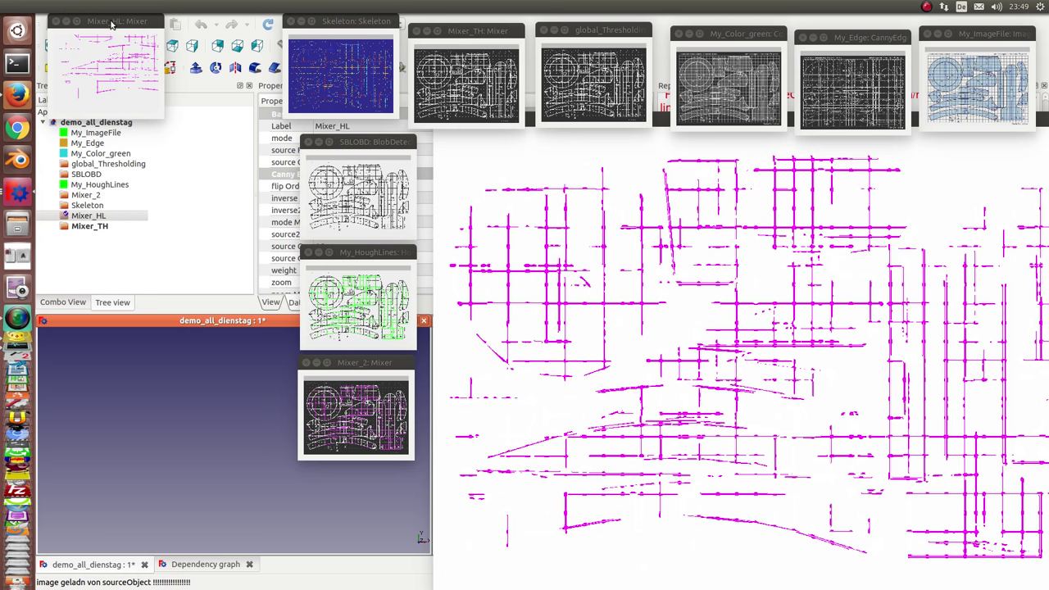
mouse_move(112, 21)
mouse_down()
mouse_move(359, 481)
mouse_move(373, 476)
mouse_up()
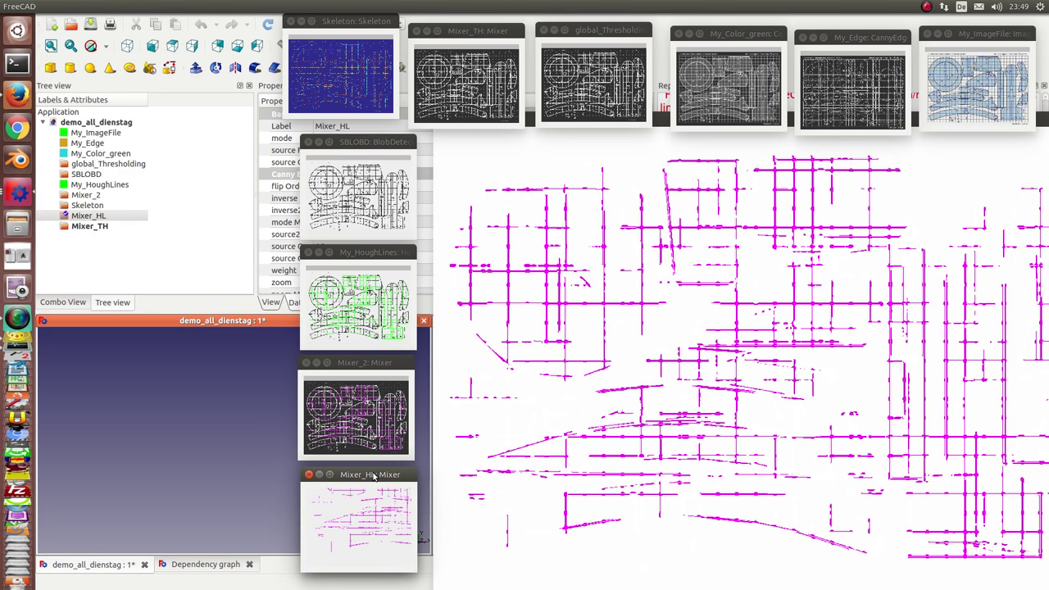
Stack the Skeleton, SBLOBD, My_HoughLines, Mixer_2 and Mixer_HL previews in a left column, shifting the image window left
mouse_move(327, 21)
mouse_down()
mouse_move(88, 20)
mouse_move(100, 21)
mouse_up()
click(330, 142)
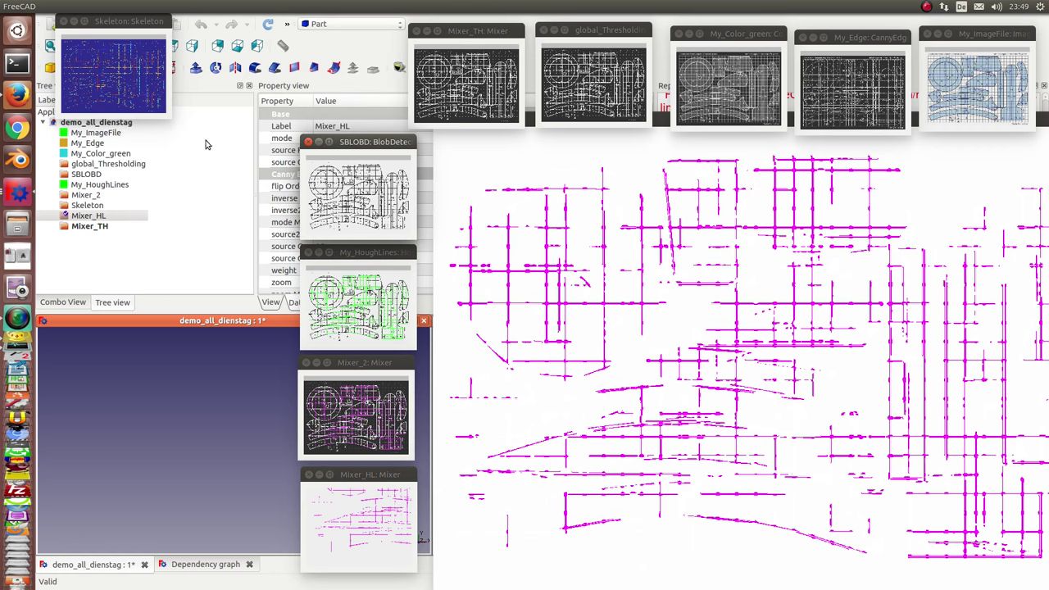
drag(369, 142, 129, 134)
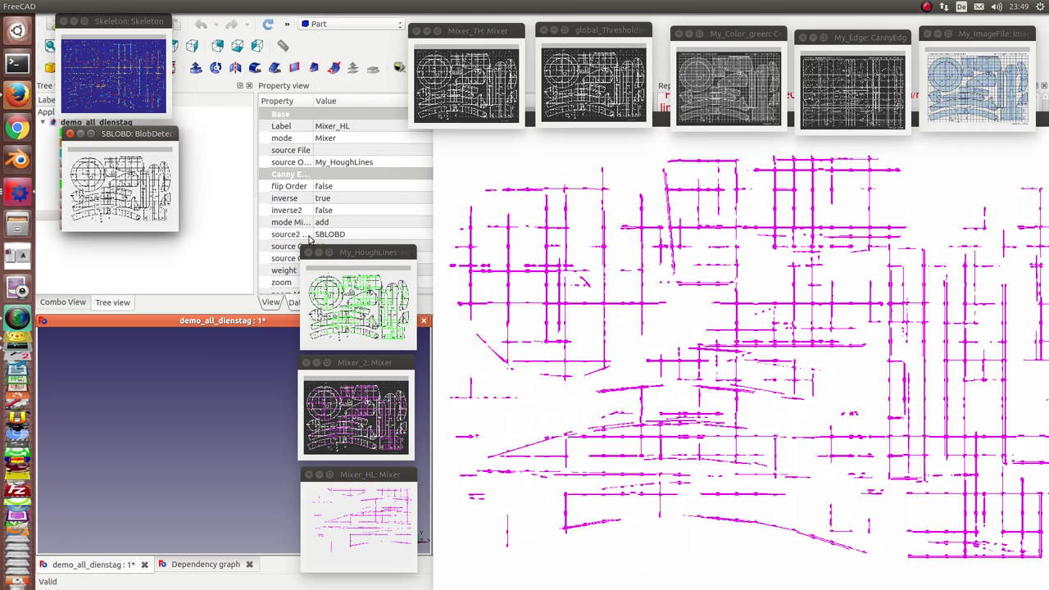
drag(358, 253, 119, 246)
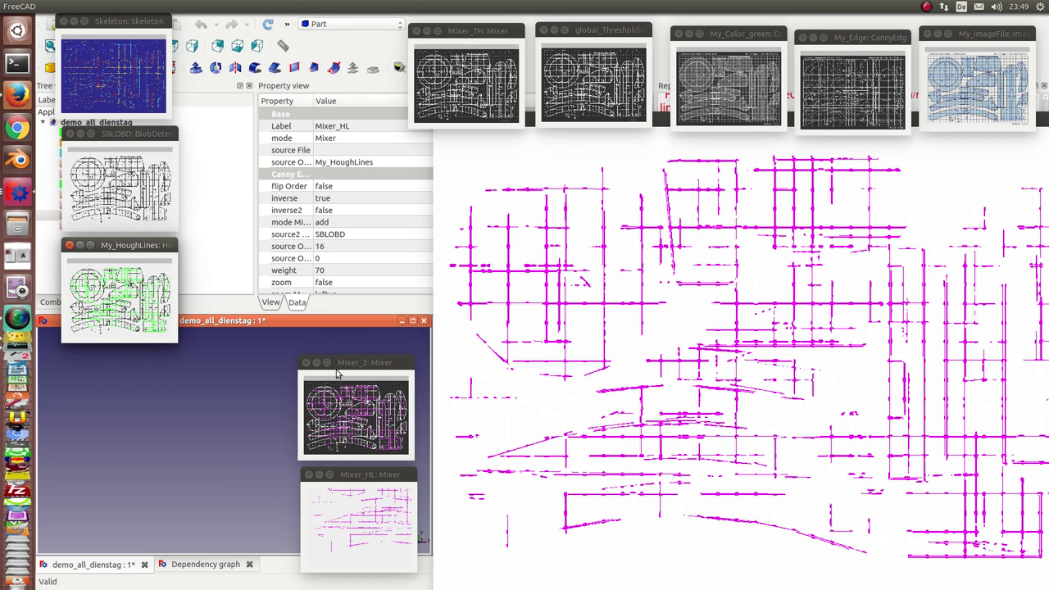
drag(352, 367, 123, 363)
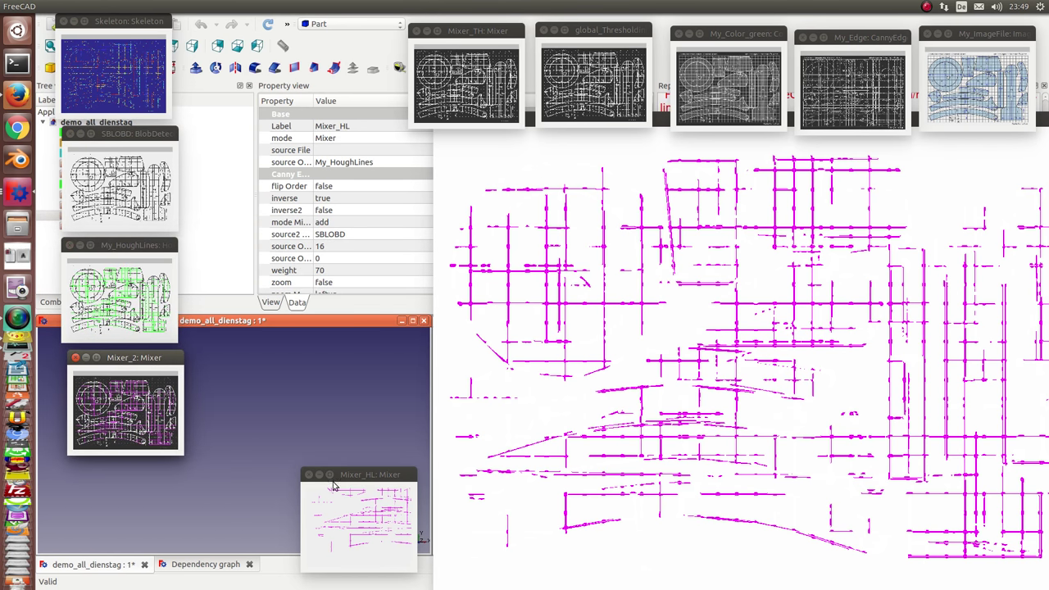
drag(334, 485, 103, 482)
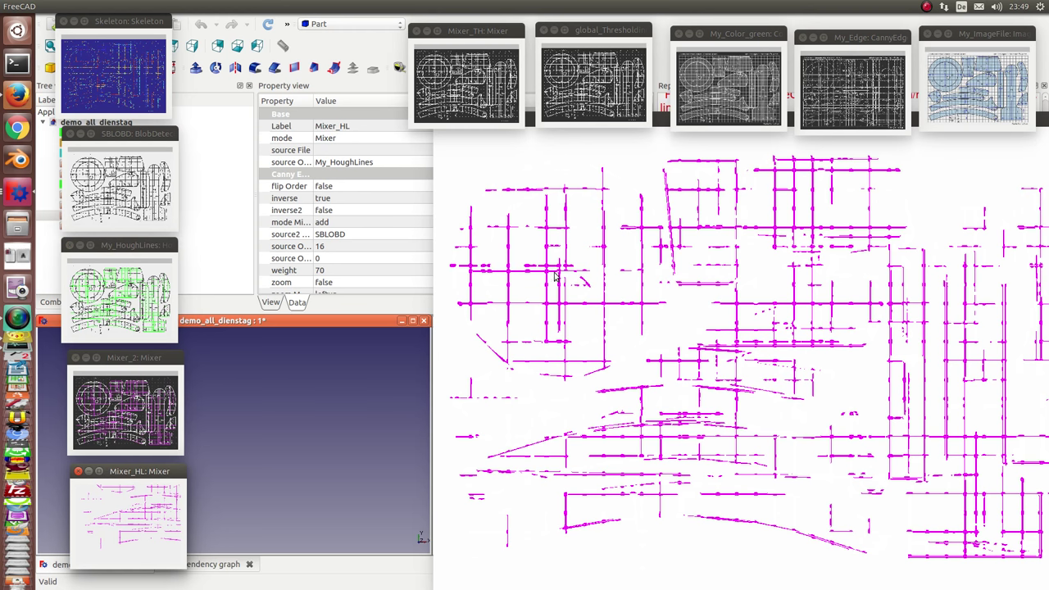
drag(1041, 123, 940, 146)
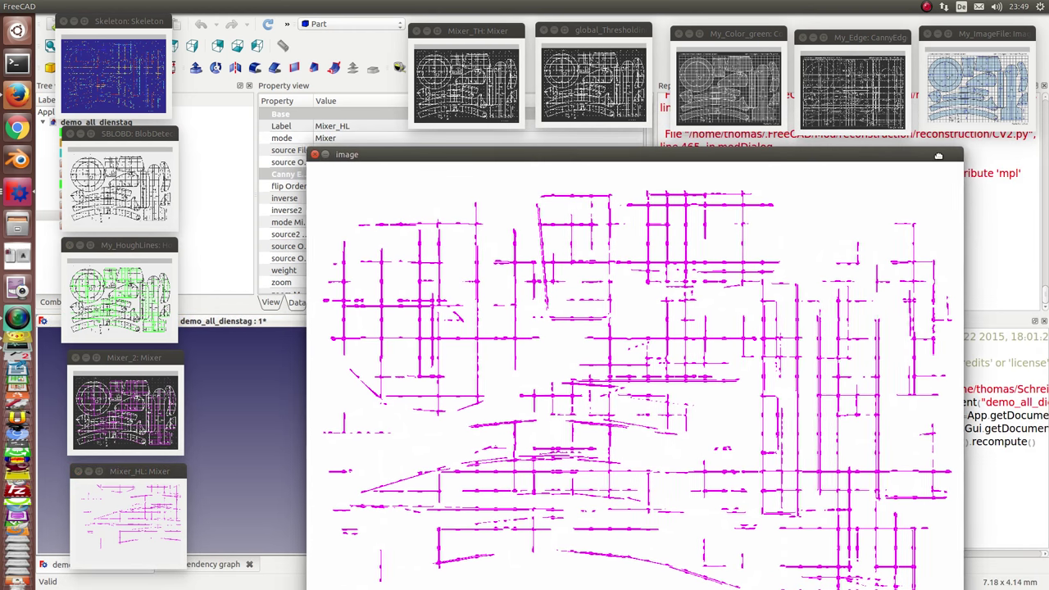